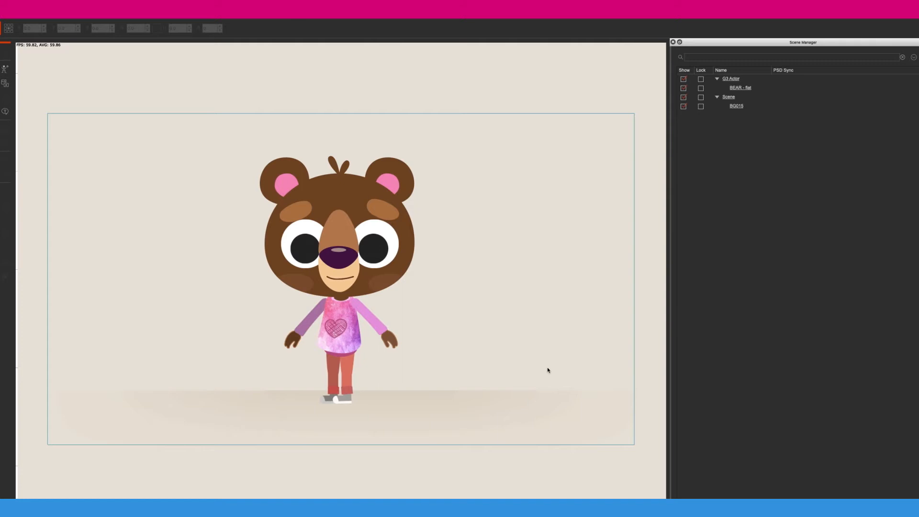
Step: Test how far the bear's eyes move using the Morph dummy in the Face Key Editor, and close the editor
click(352, 235)
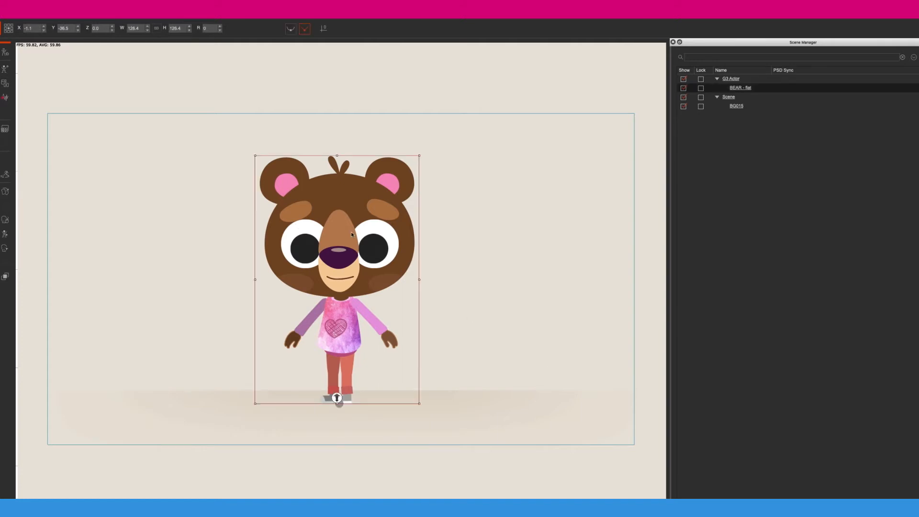
click(4, 249)
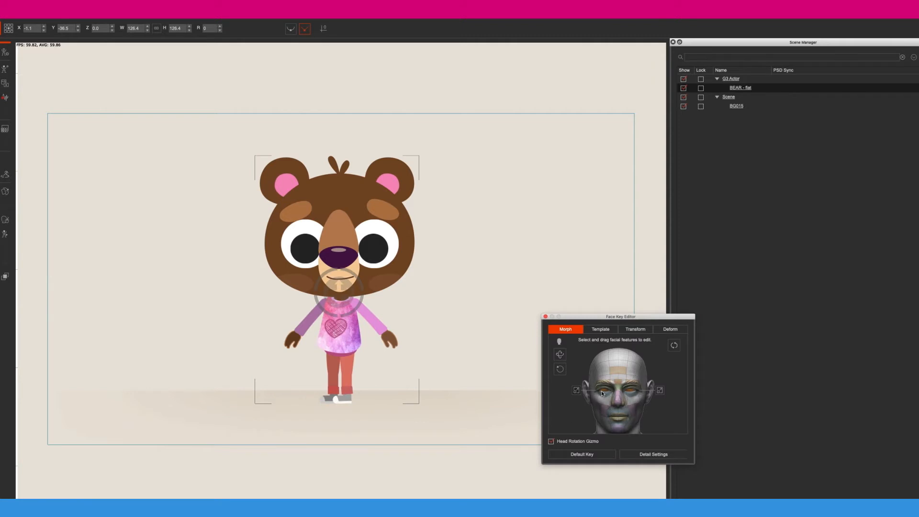
drag(564, 414, 588, 396)
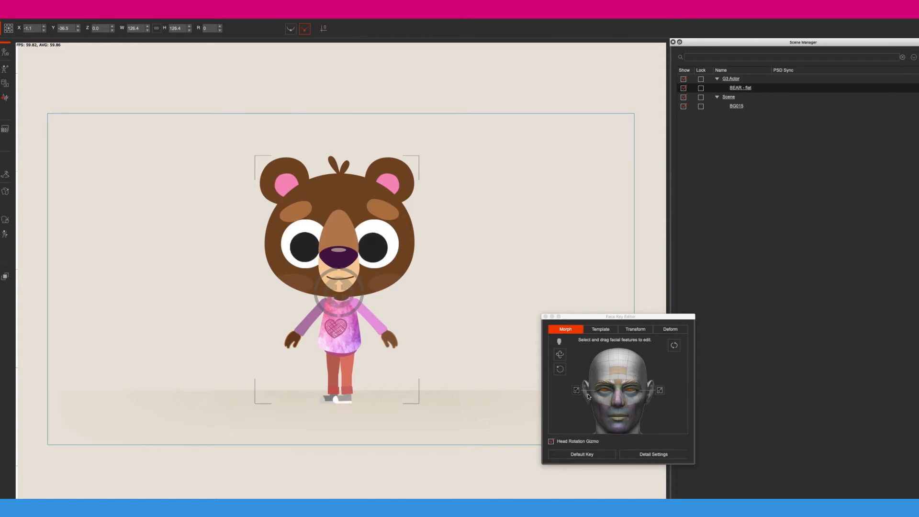
click(545, 316)
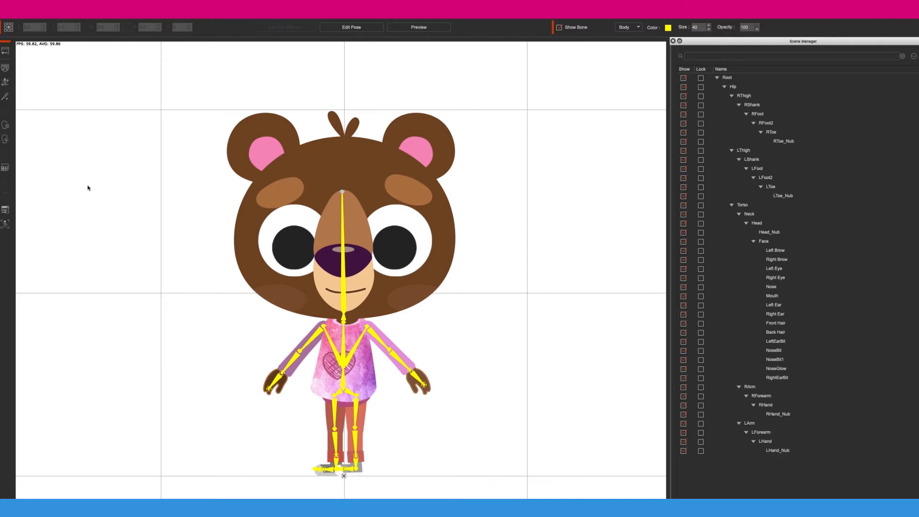
Step: Open Facial Animation Setup and review all six default pupil expressions of the bear's right eyeball
click(7, 126)
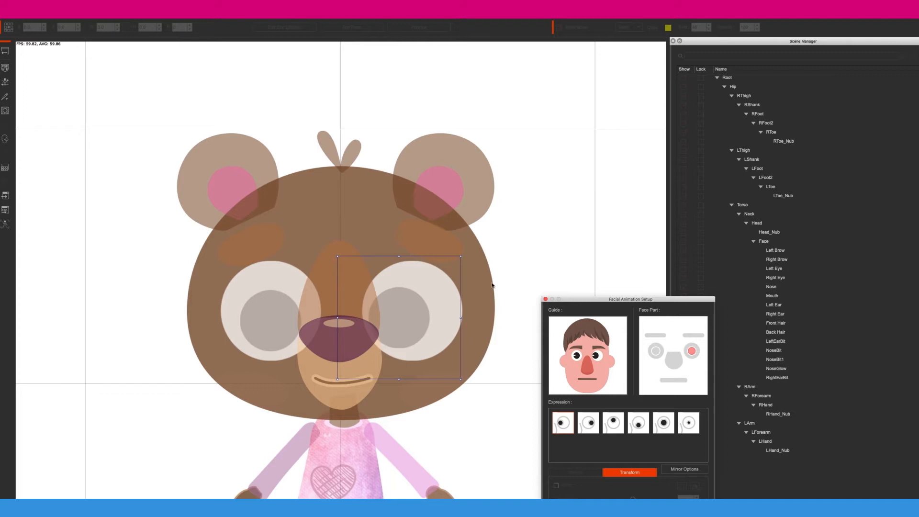
click(656, 352)
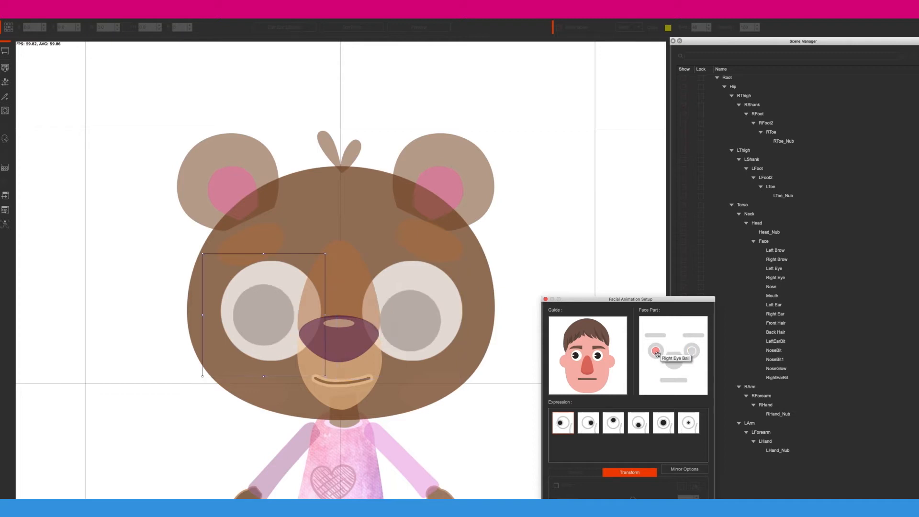
click(585, 423)
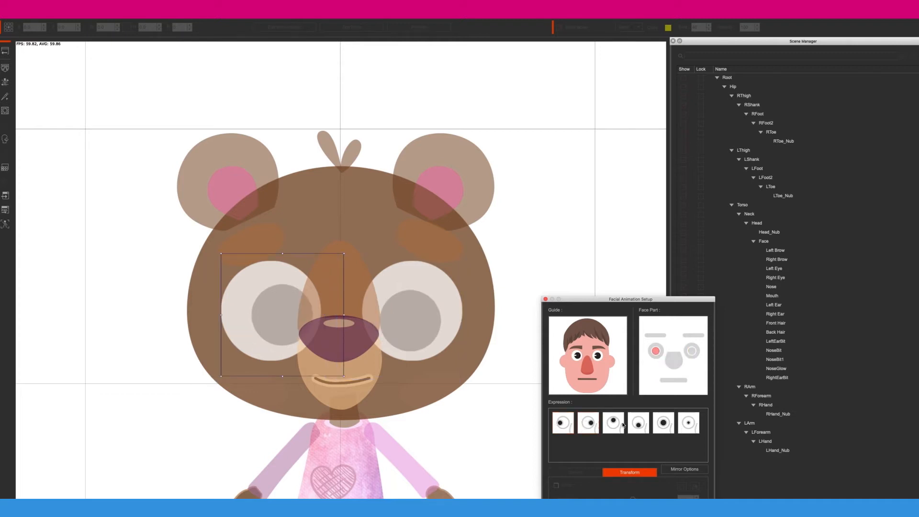
click(625, 426)
click(643, 427)
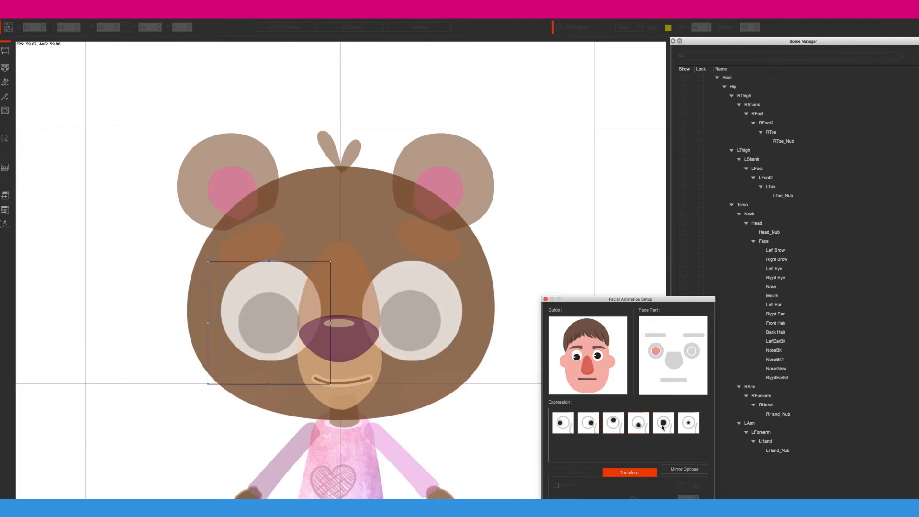
click(663, 427)
click(685, 426)
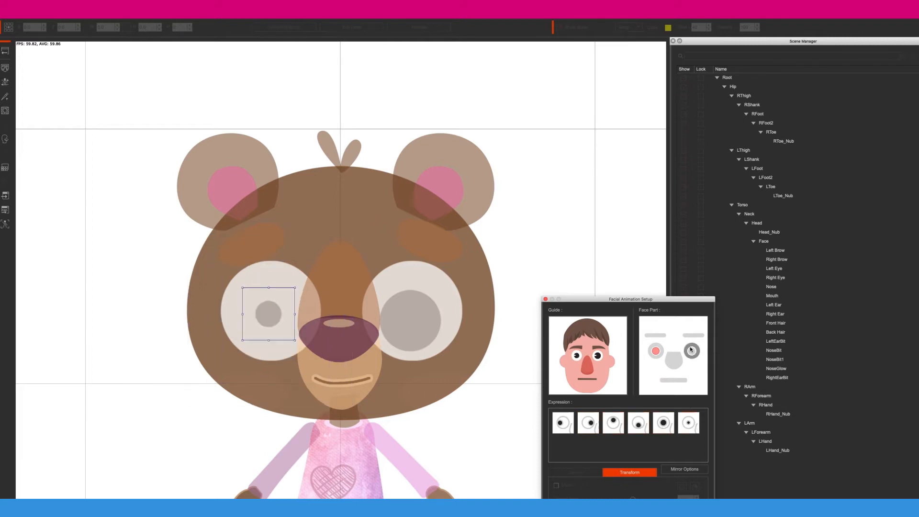
Step: Review all six default pupil expressions of the left eyeball, from the four look directions to the enlarged and shrunken pupils
click(692, 351)
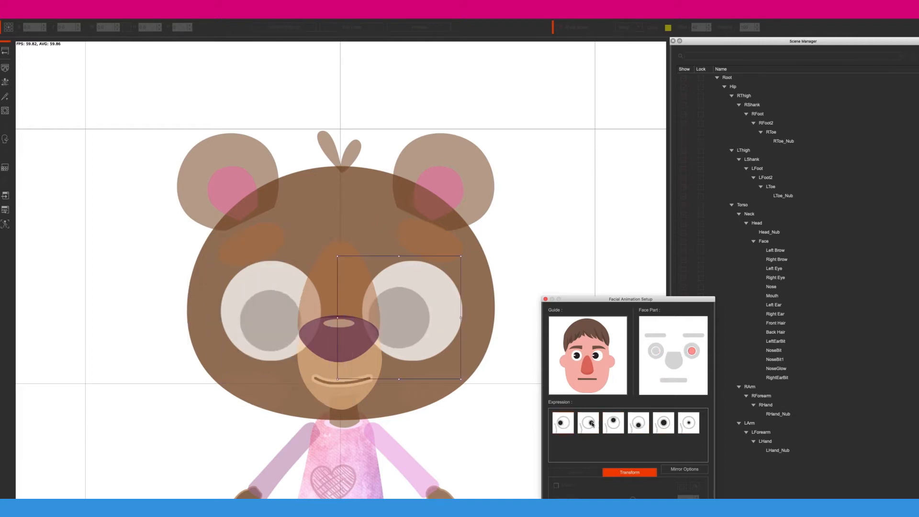
click(593, 424)
click(612, 425)
click(642, 425)
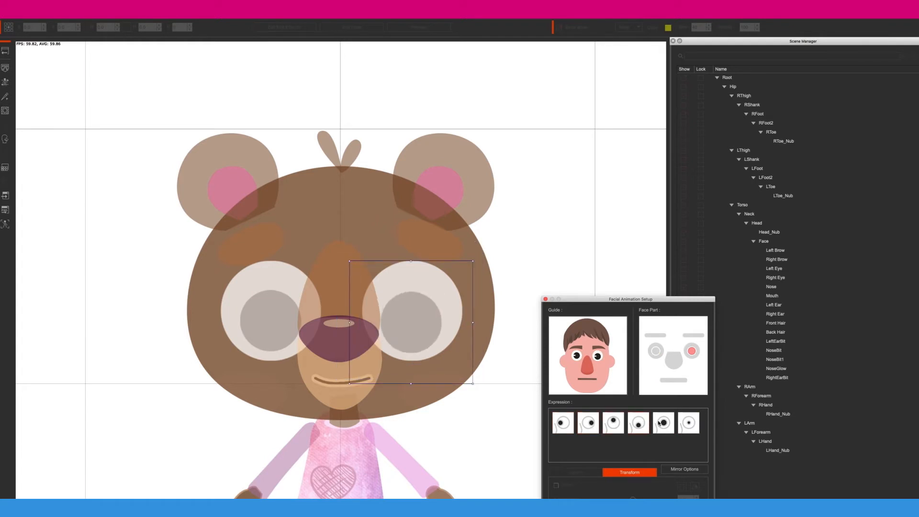
click(663, 422)
click(689, 423)
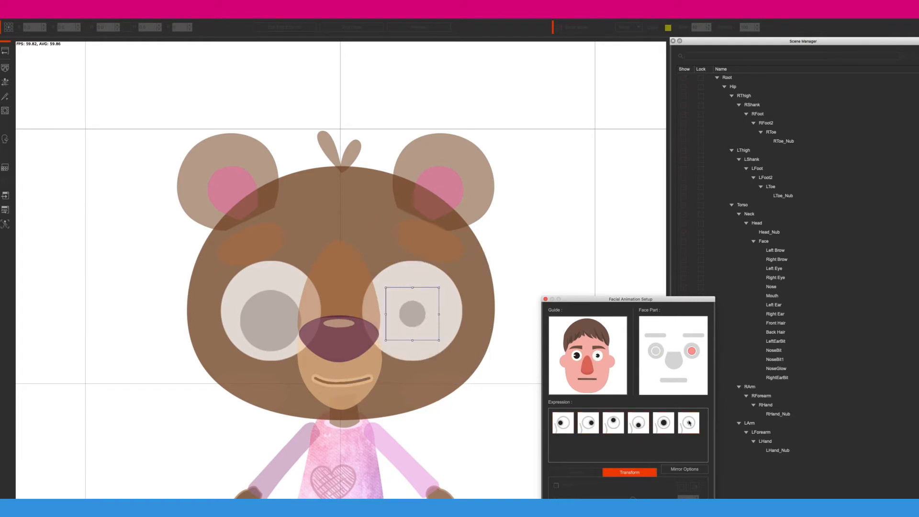
Step: Move the right eyeball to the outer, inner, upper and lower edges of the eye white in its four look-direction expressions
click(656, 353)
click(567, 423)
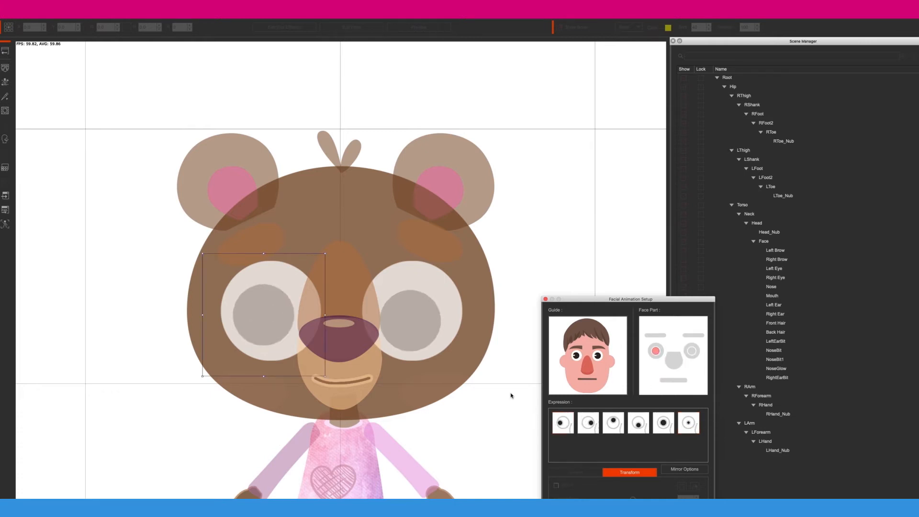
drag(269, 317, 207, 315)
click(582, 425)
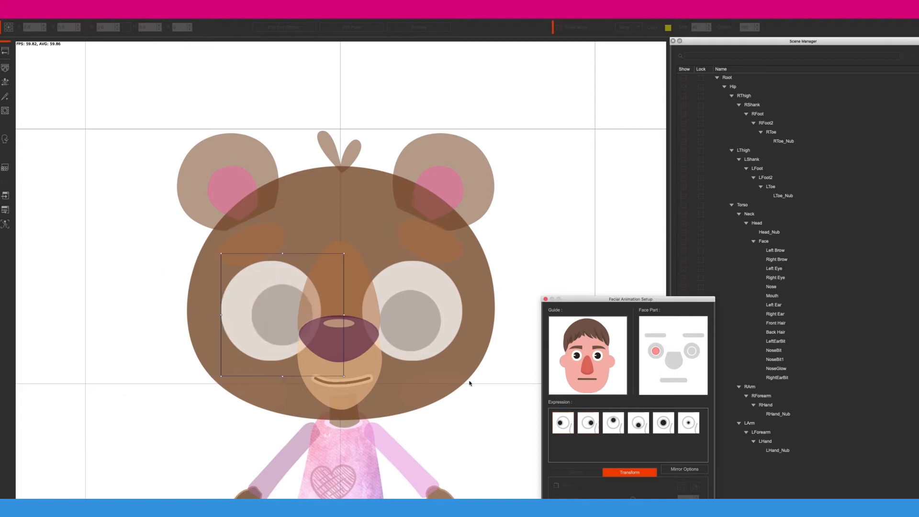
drag(292, 314, 282, 248)
click(613, 422)
click(629, 423)
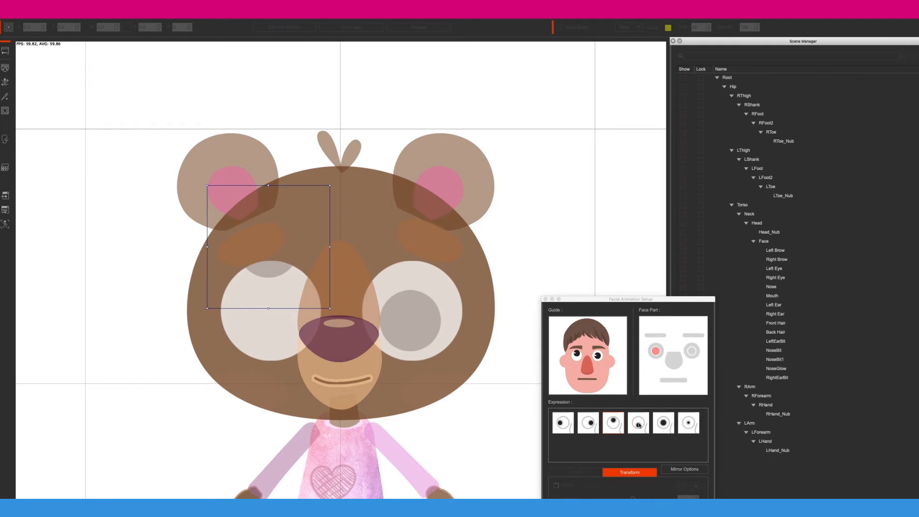
drag(269, 319, 263, 372)
Step: Centre the right eyeball within the eye white for both the enlarged and the shrunken pupil expressions
click(659, 424)
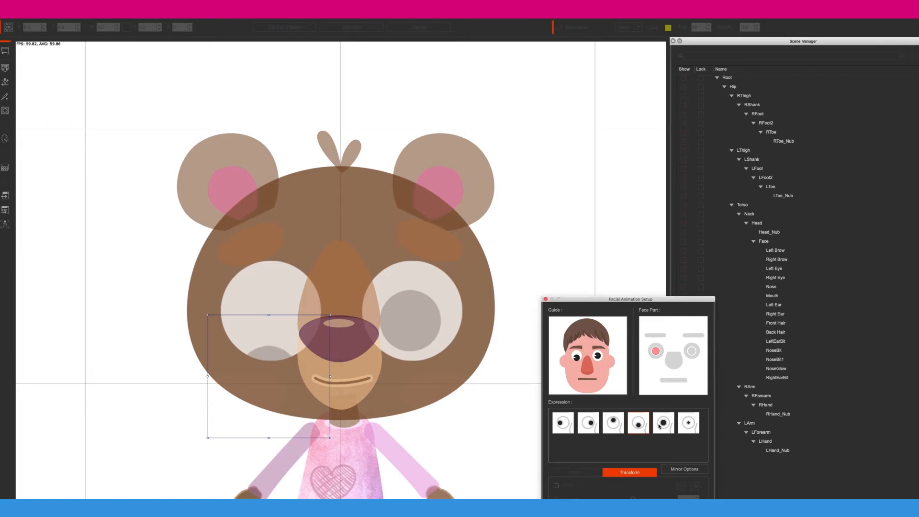
drag(274, 315, 272, 313)
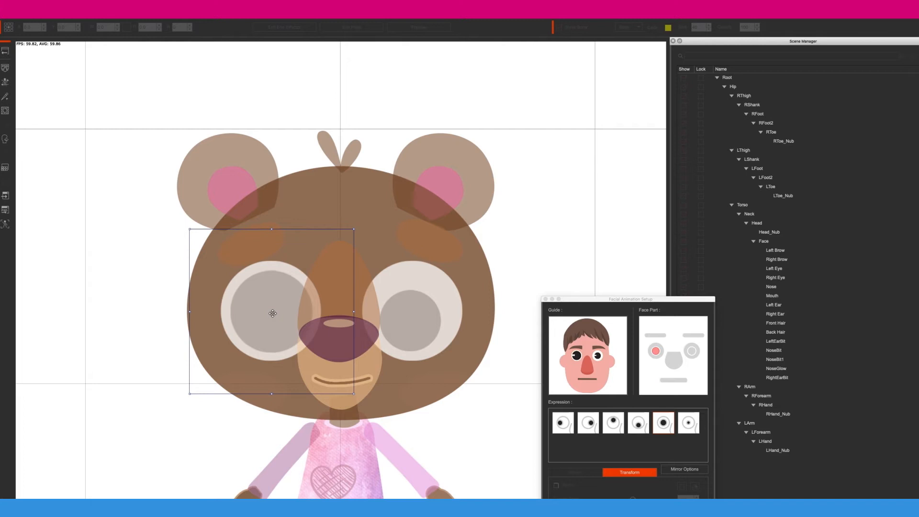
click(689, 424)
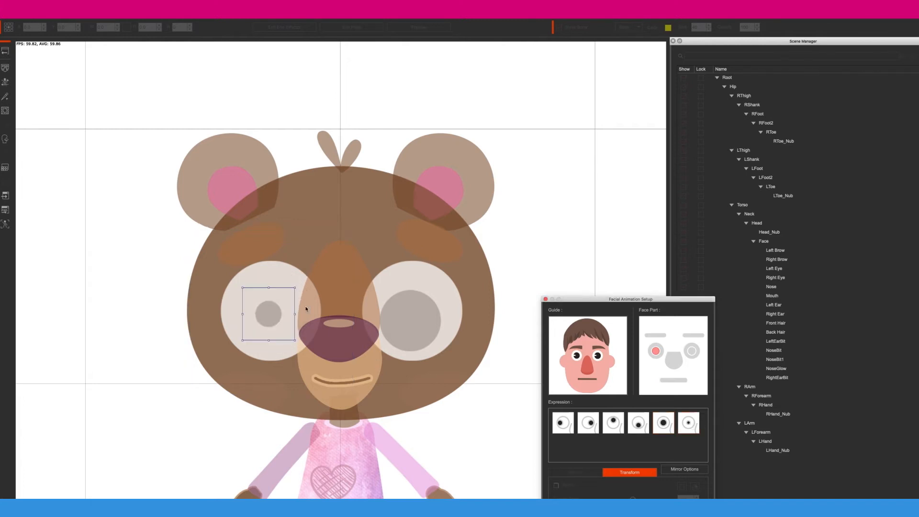
drag(271, 312, 274, 311)
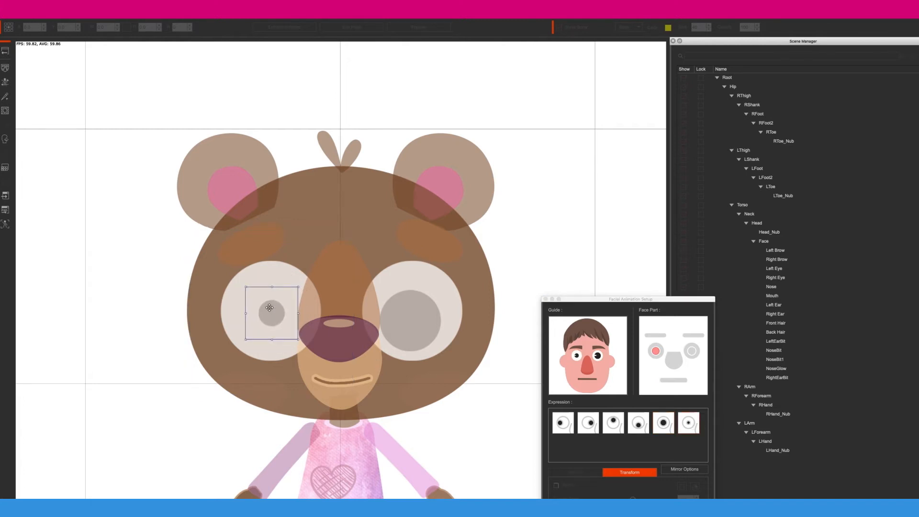
Step: Push the left eyeball to the edges of the eye white in its inner, outer, lower and upper look expressions
click(691, 352)
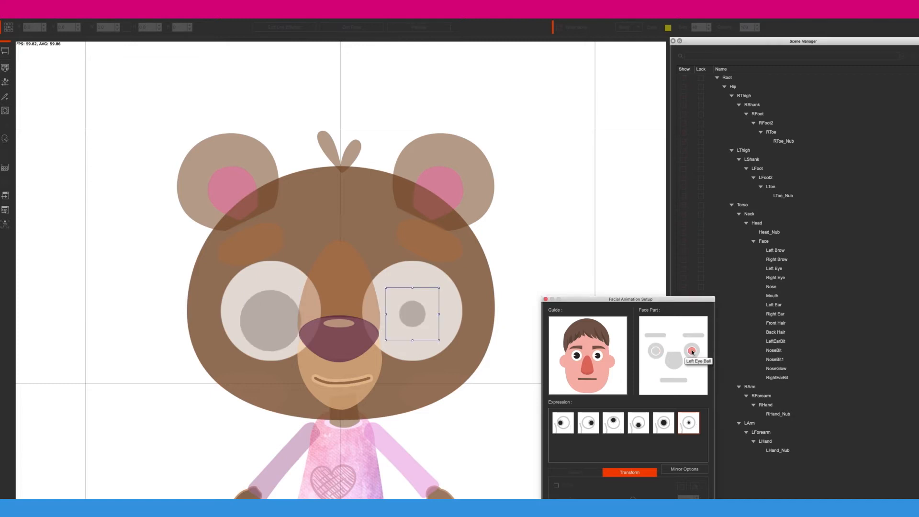
drag(416, 315, 420, 371)
click(563, 423)
click(588, 422)
click(638, 423)
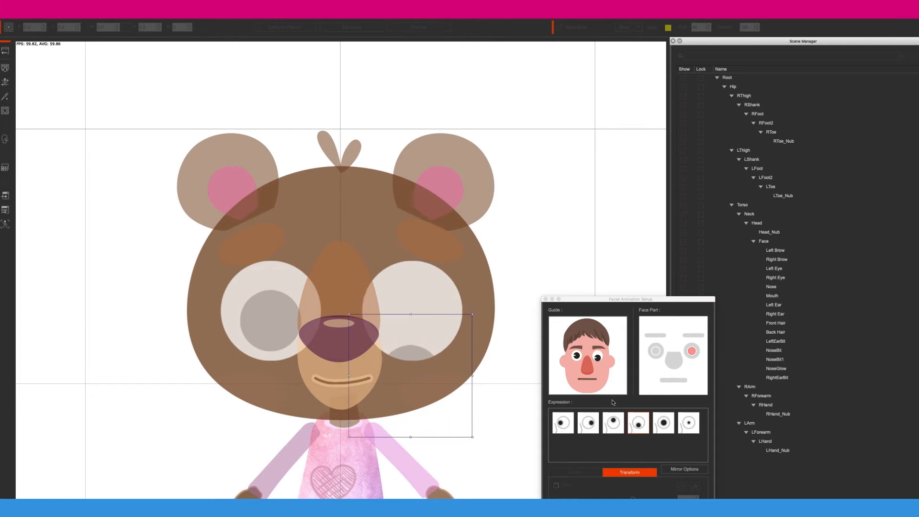
click(617, 424)
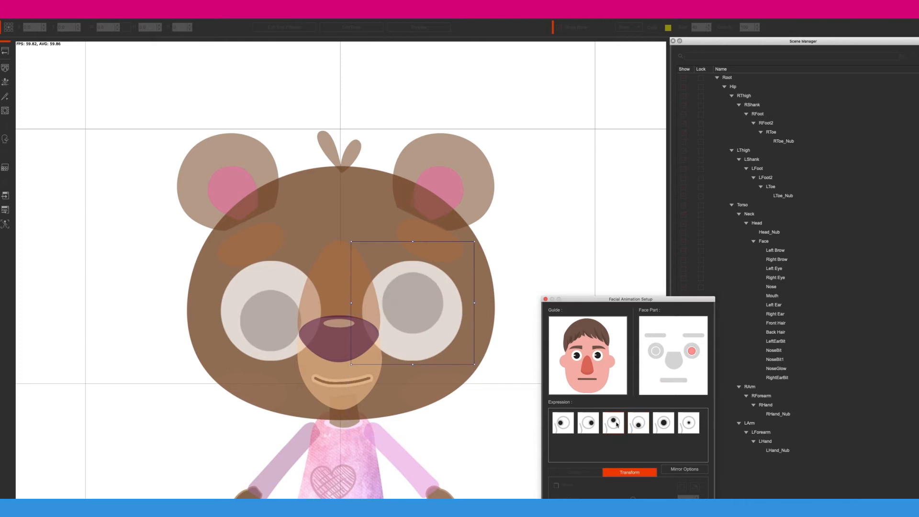
drag(403, 289, 419, 244)
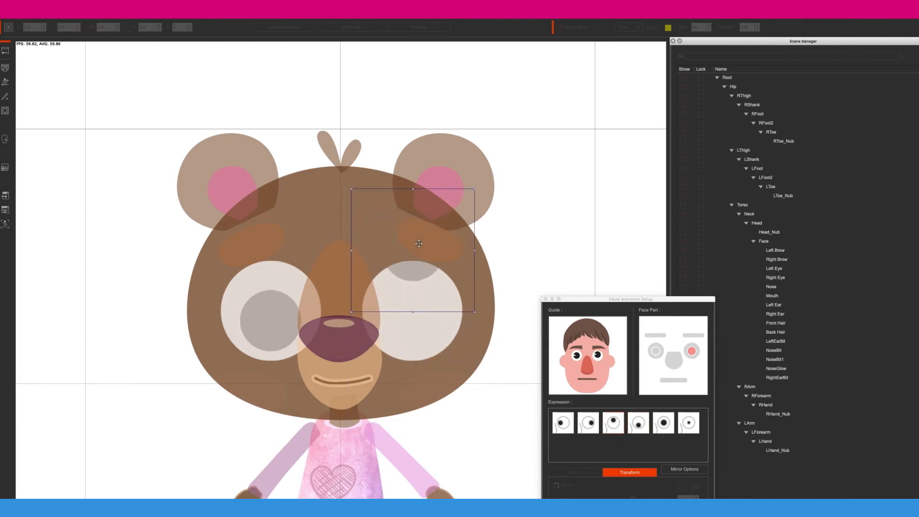
click(635, 427)
Step: Centre the left eyeball within the eye white for the enlarged pupil expression and check the shrunken one
click(664, 428)
drag(423, 307, 427, 301)
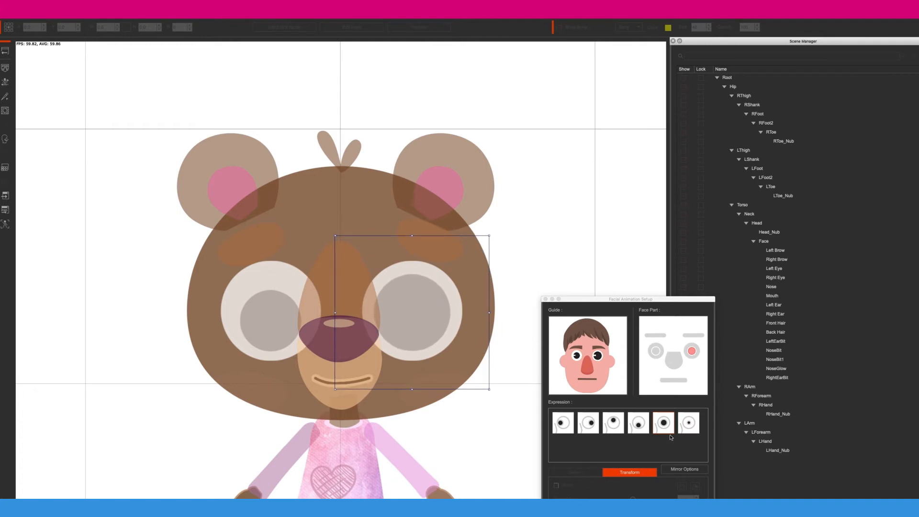
click(684, 430)
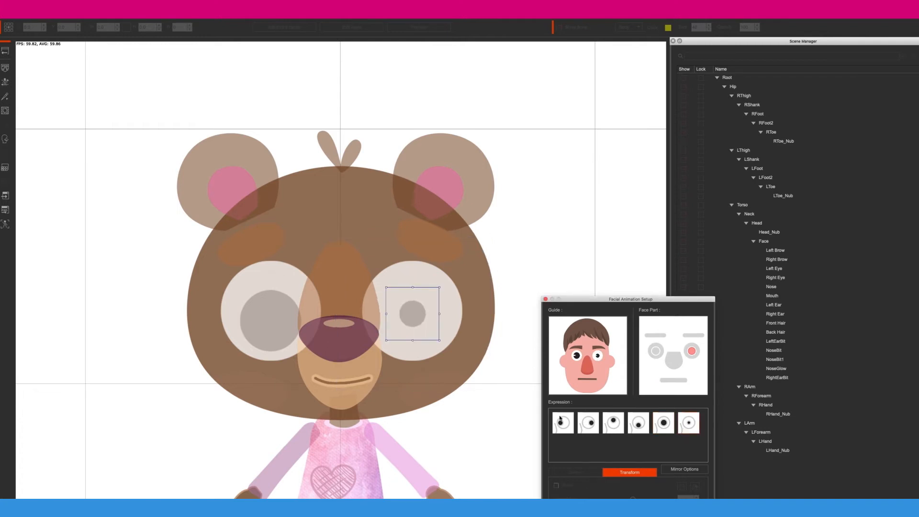
Step: Check the adjusted right eyeball in each of its six pupil expressions
click(656, 353)
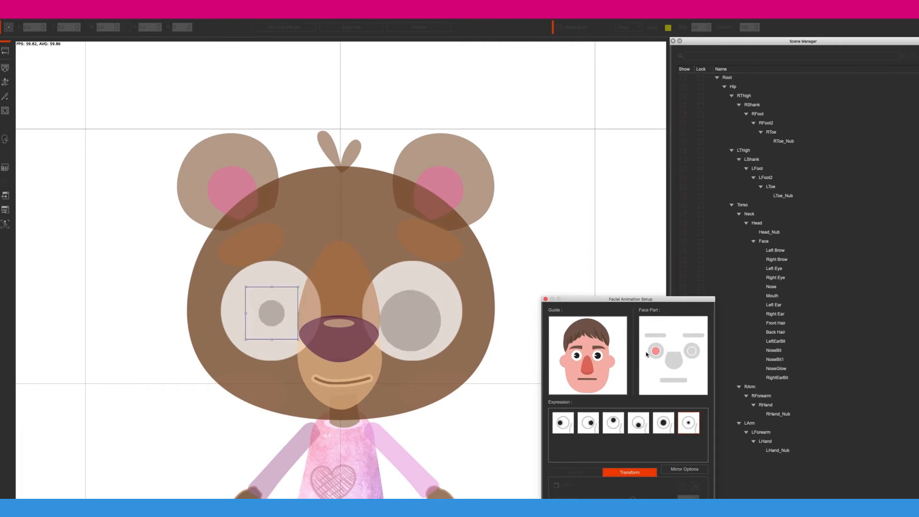
click(565, 424)
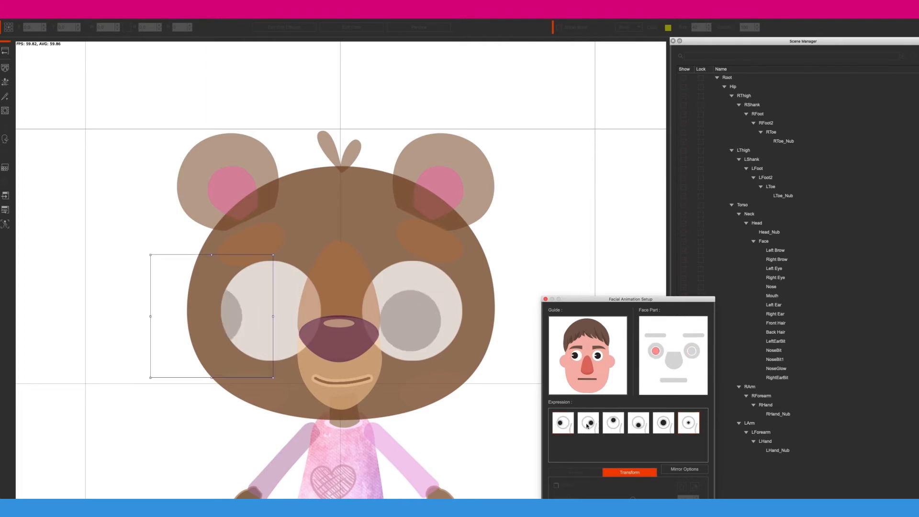
click(587, 425)
click(616, 426)
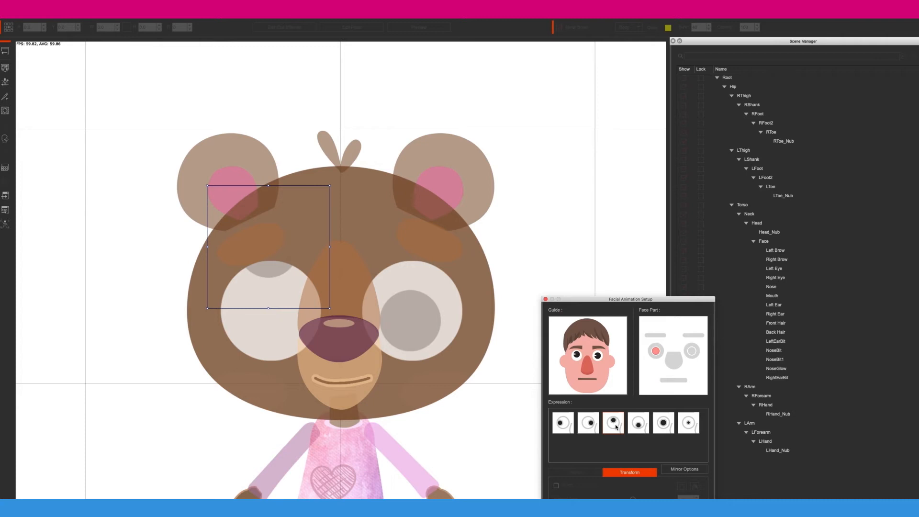
click(640, 430)
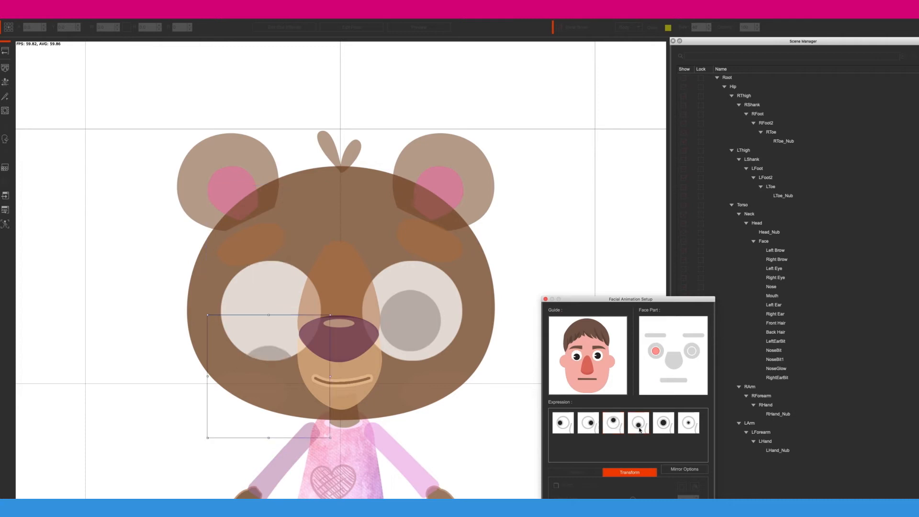
click(664, 425)
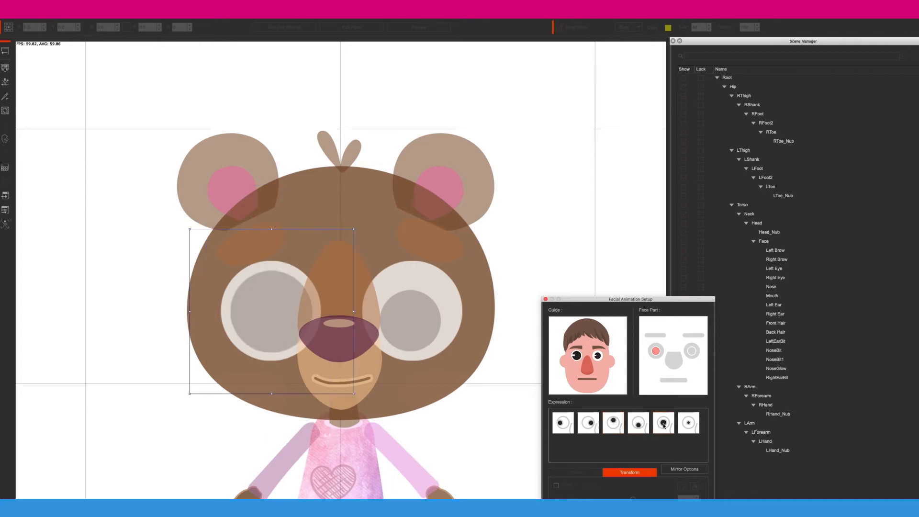
click(690, 425)
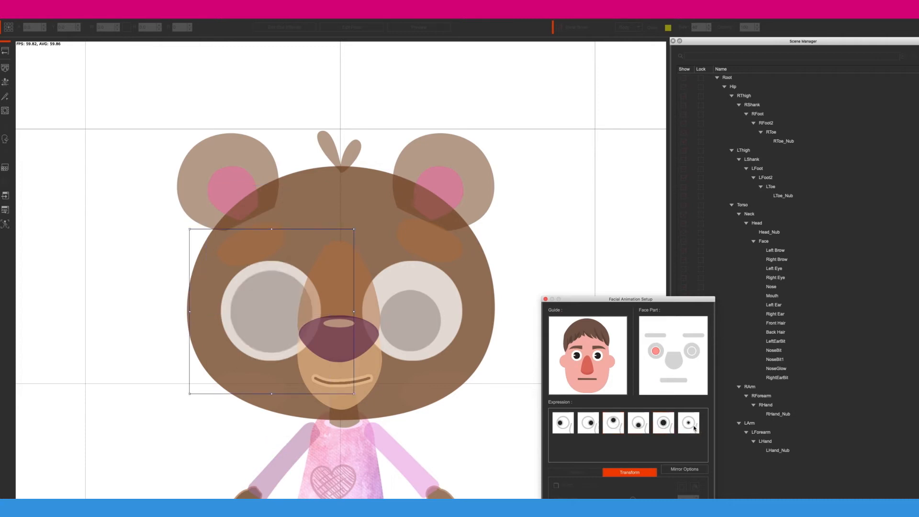
Step: Check the adjusted left eyeball in each of its six pupil expressions and close Facial Animation Setup
click(691, 352)
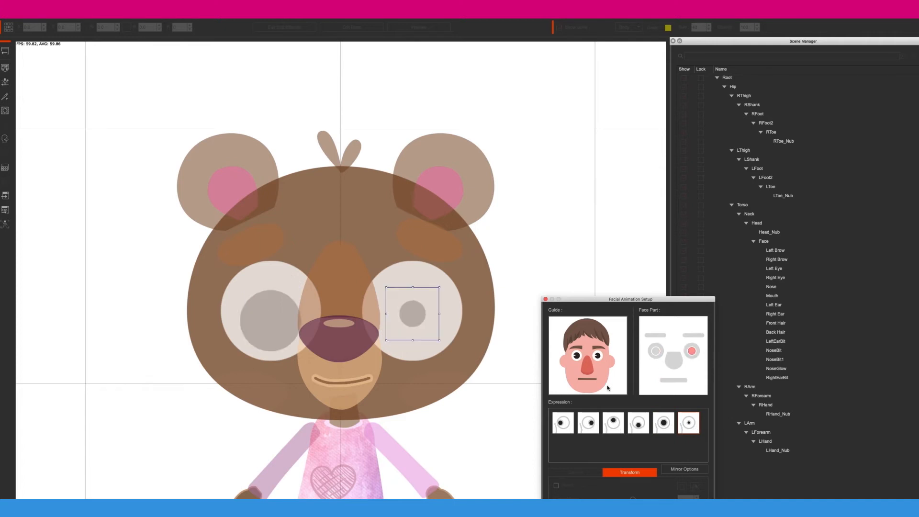
click(567, 422)
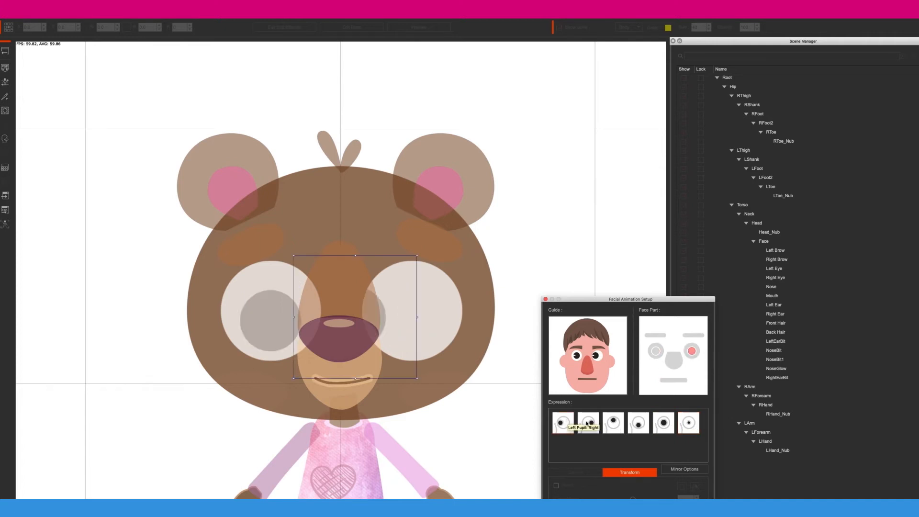
click(587, 423)
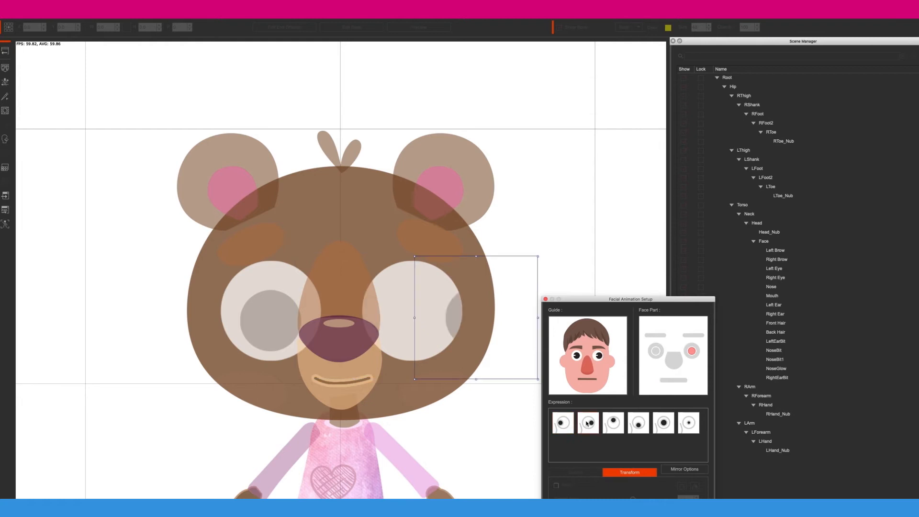
click(616, 424)
click(639, 424)
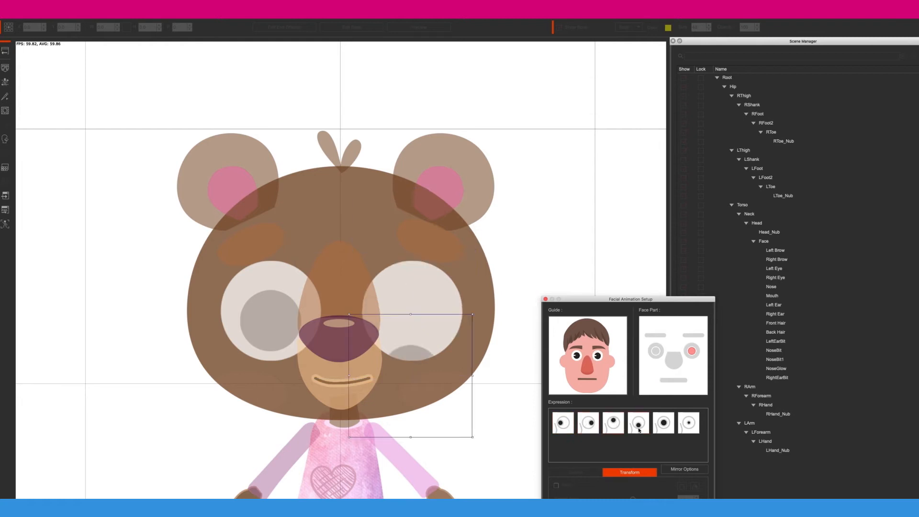
click(661, 429)
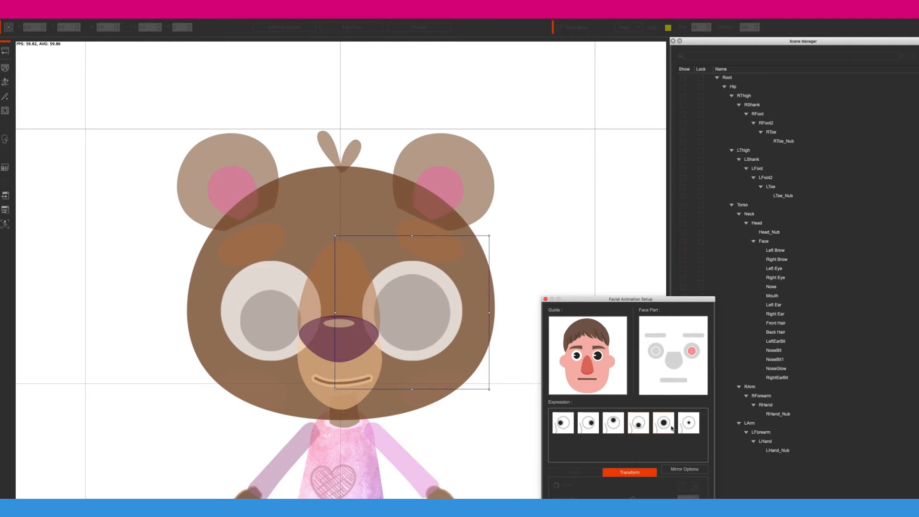
click(684, 428)
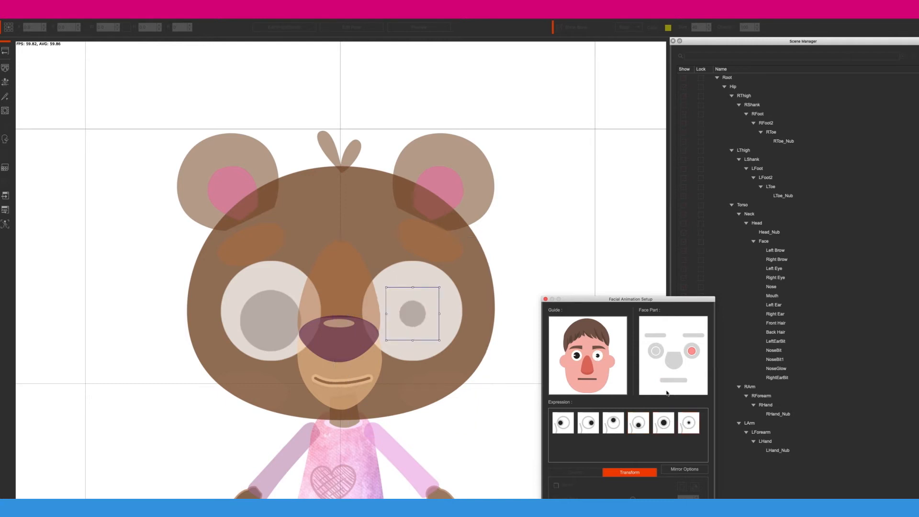
click(566, 421)
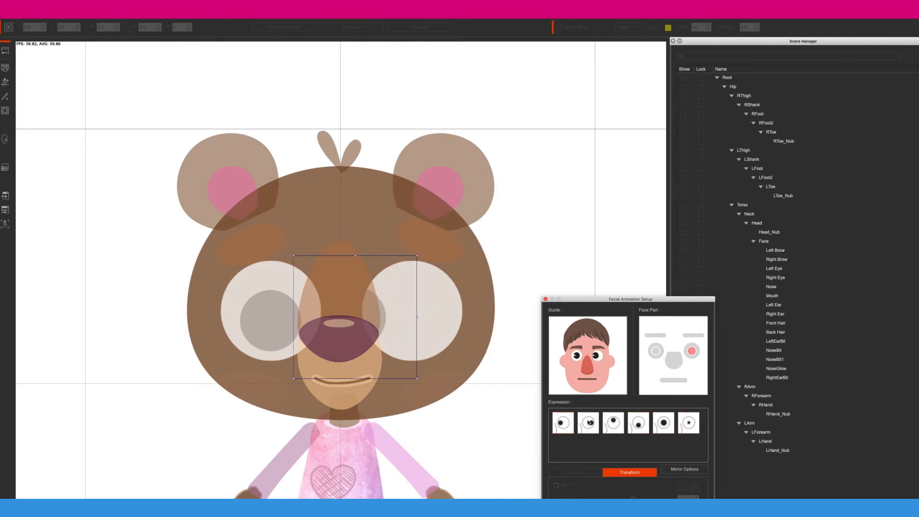
click(588, 422)
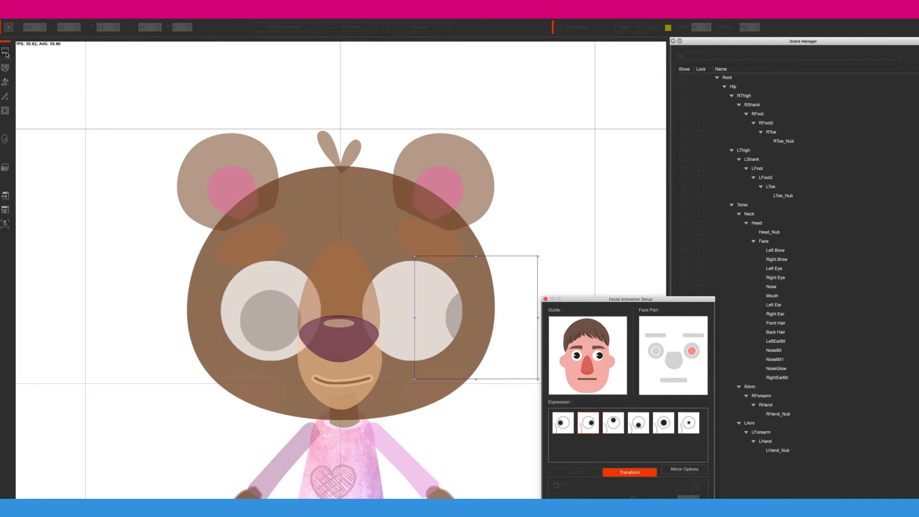
click(546, 299)
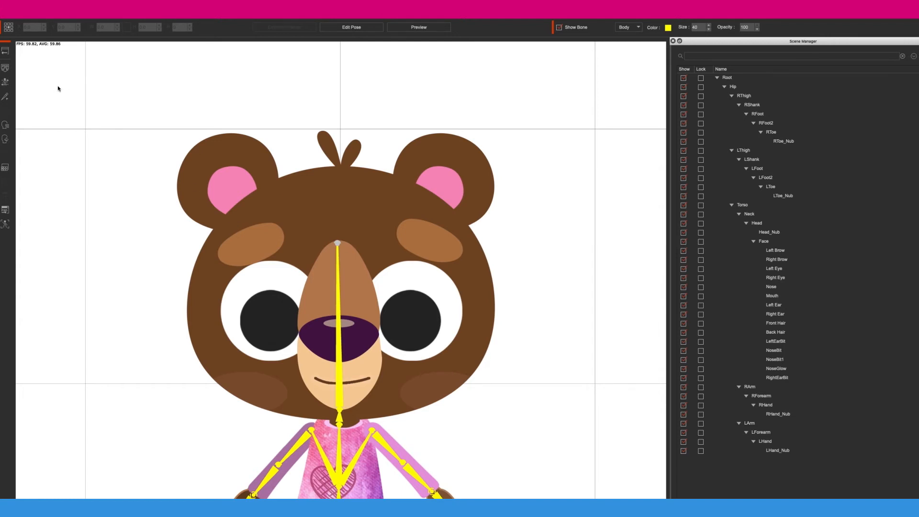
Step: Play the All face motion in Calibration to test the bear's facial movement, and close the calibration
click(5, 83)
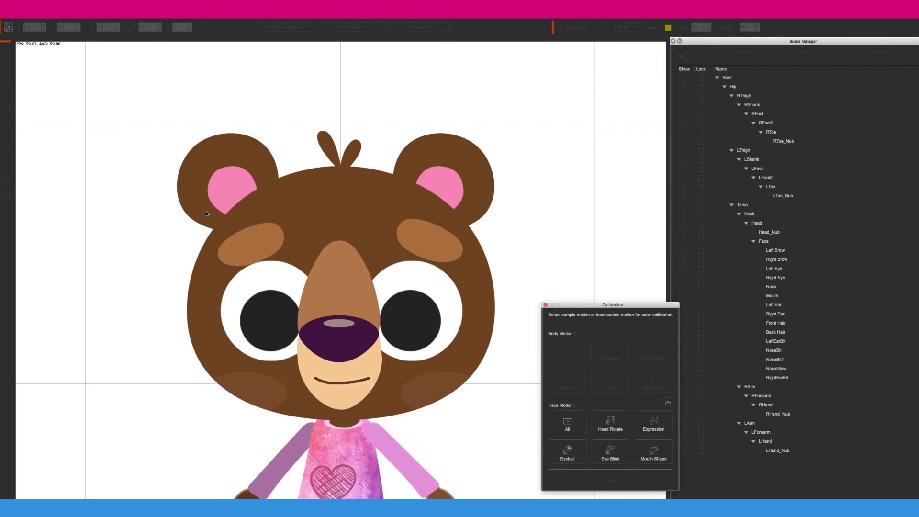
drag(589, 309, 555, 286)
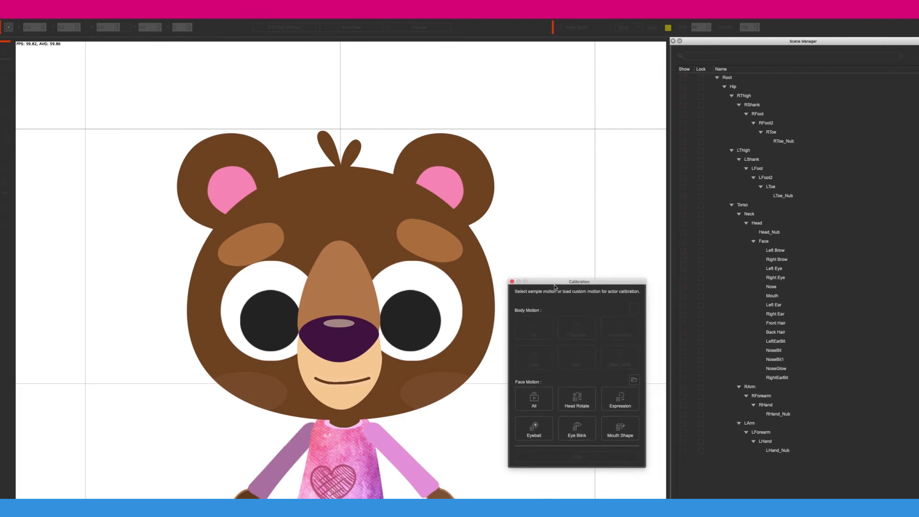
click(534, 397)
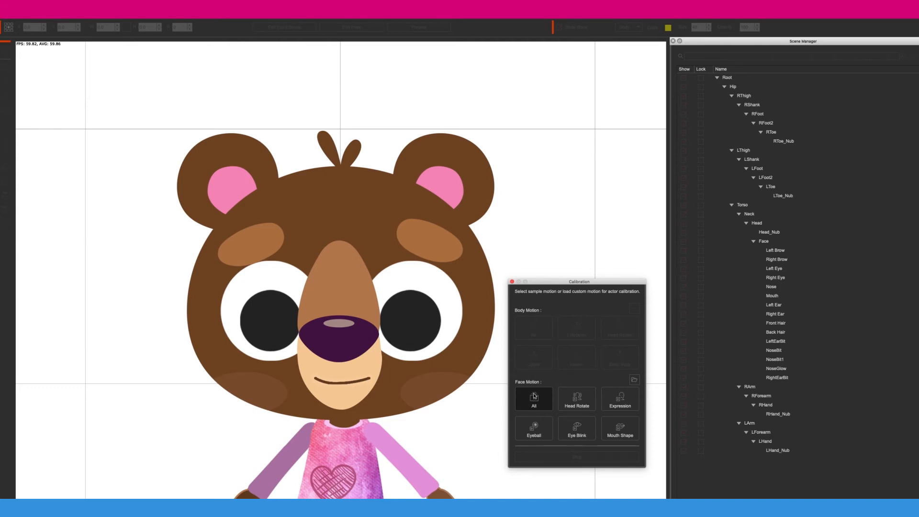
click(534, 397)
click(513, 282)
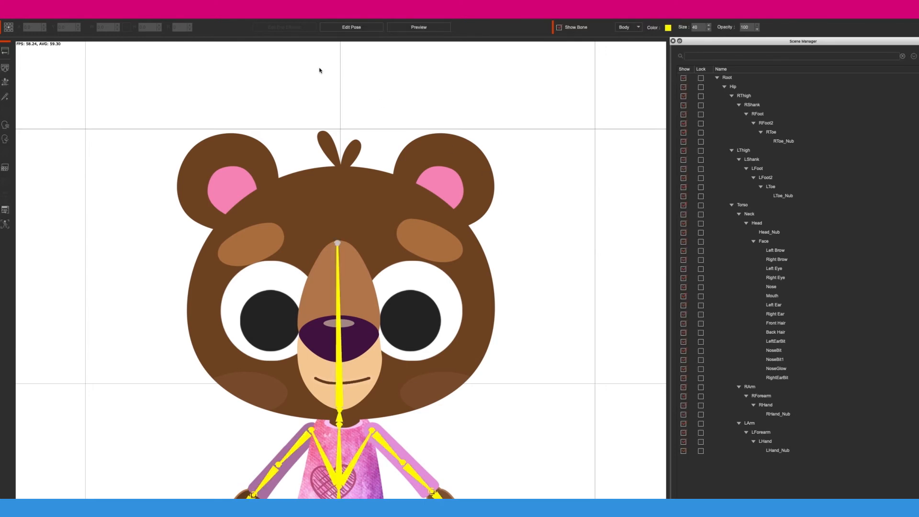
Step: Reopen Facial Animation Setup and check the right eye's four shape expressions, up to Cheek Raise Right
click(5, 126)
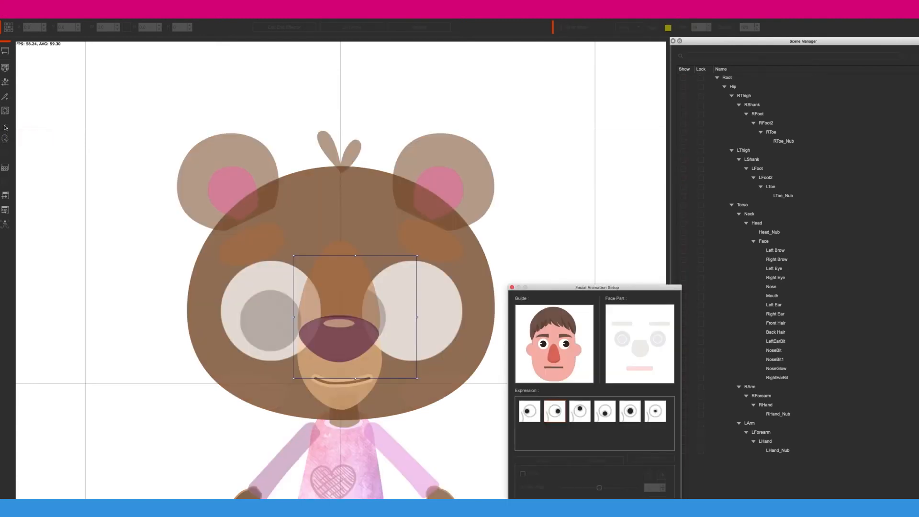
click(623, 339)
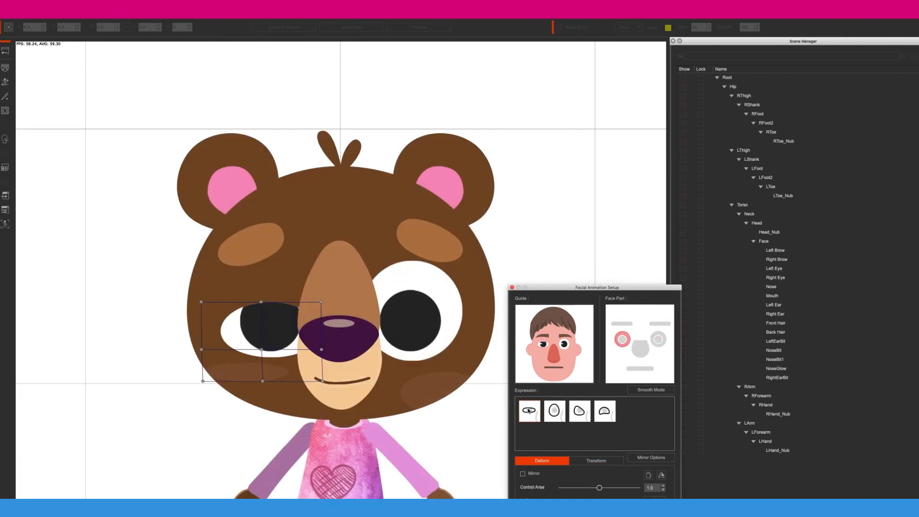
click(553, 415)
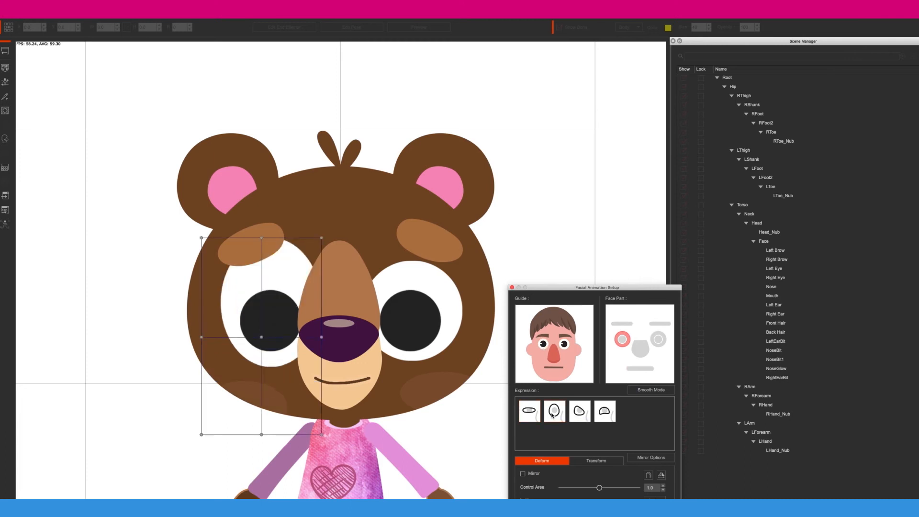
click(583, 420)
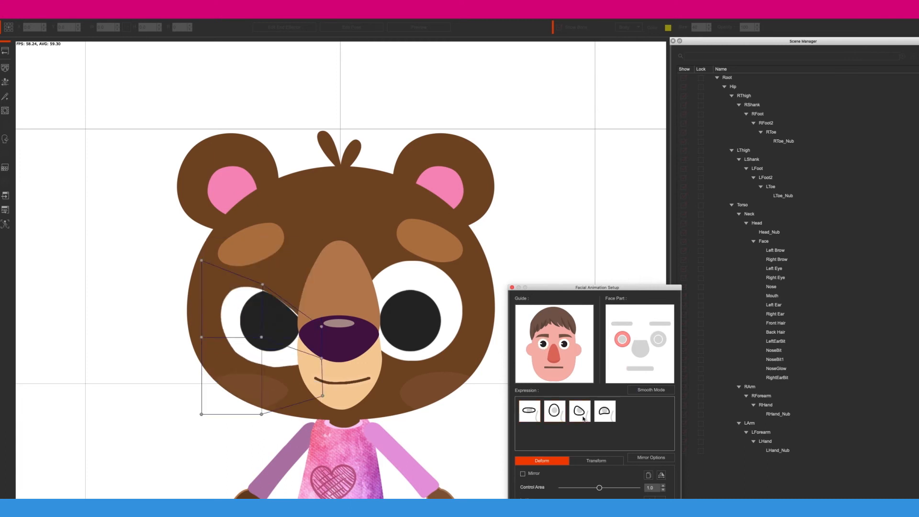
click(609, 419)
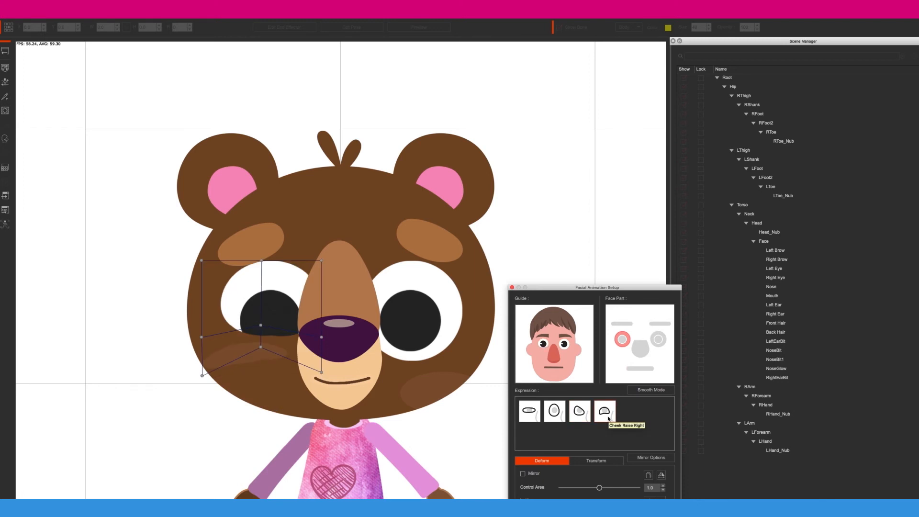
Step: Check the left eye's four shape expressions, up to Cheek Raise Left, and bring up the nose expressions
click(663, 344)
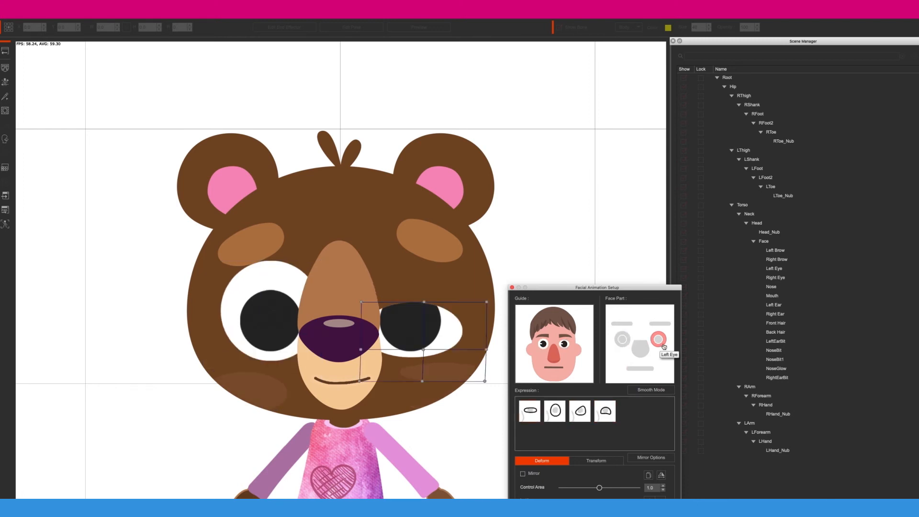
click(556, 412)
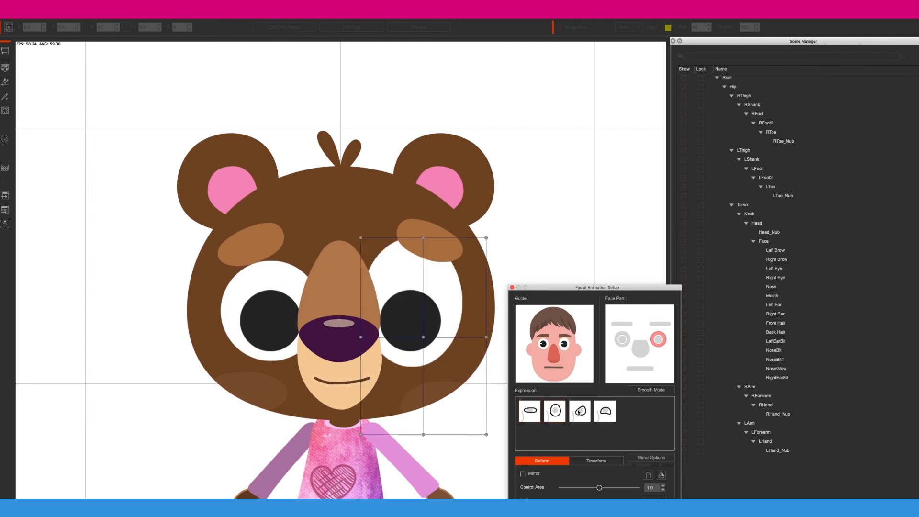
click(579, 412)
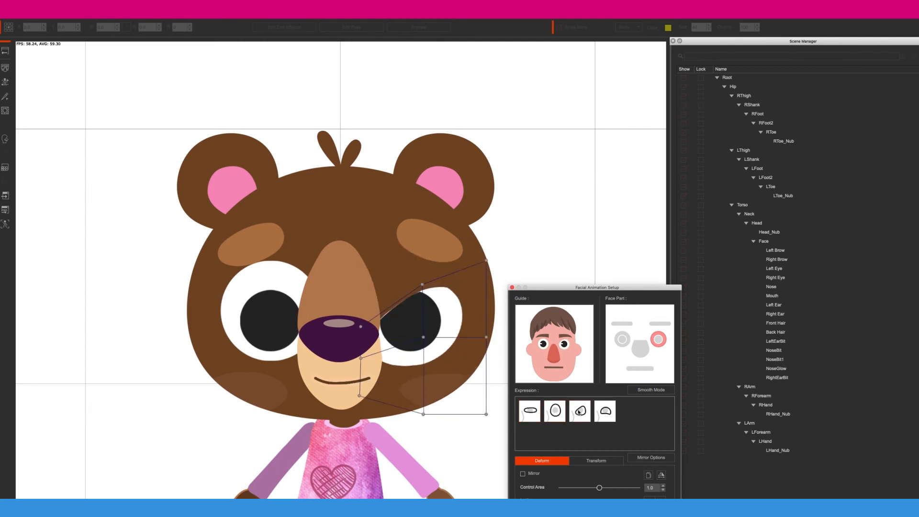
click(604, 418)
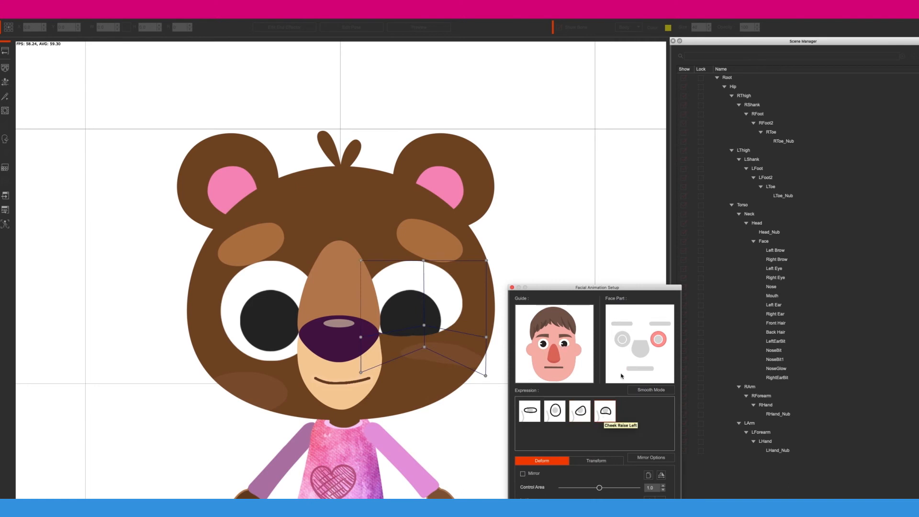
click(640, 350)
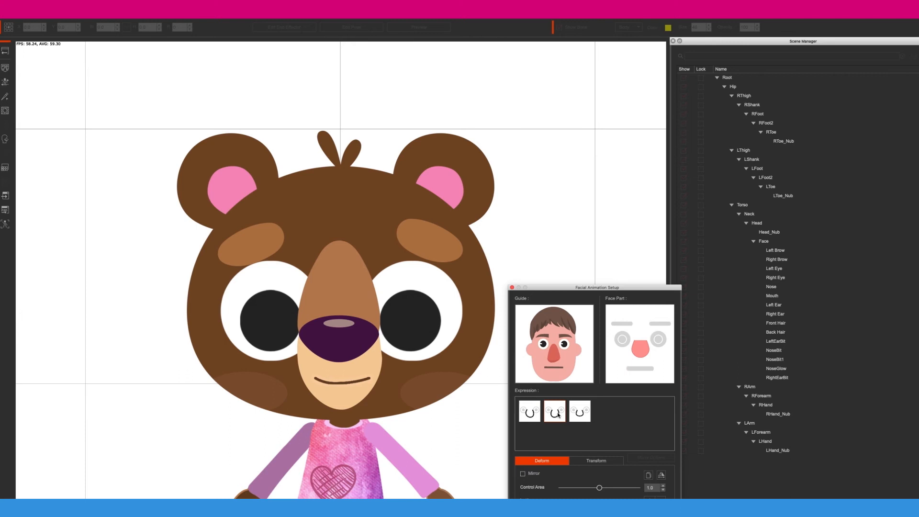
Step: Check how the right eyebrow deforms in its first four expressions
click(628, 326)
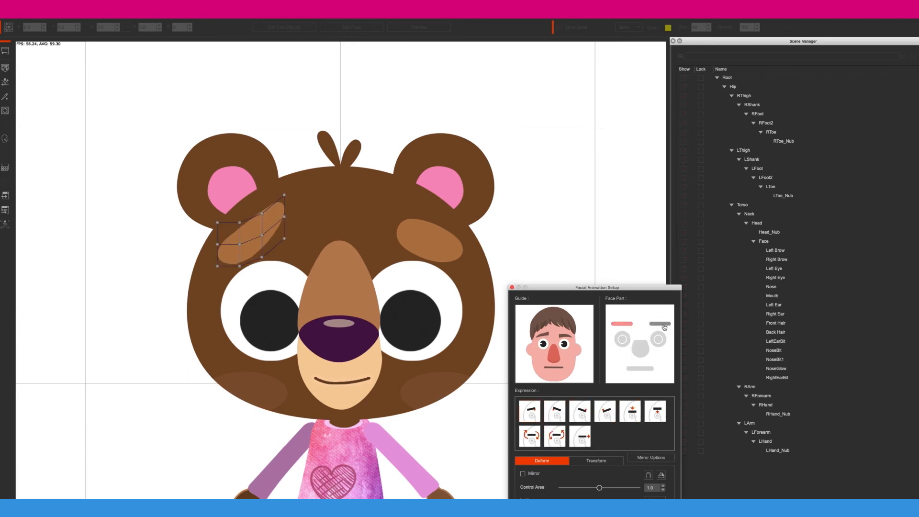
click(557, 412)
click(579, 413)
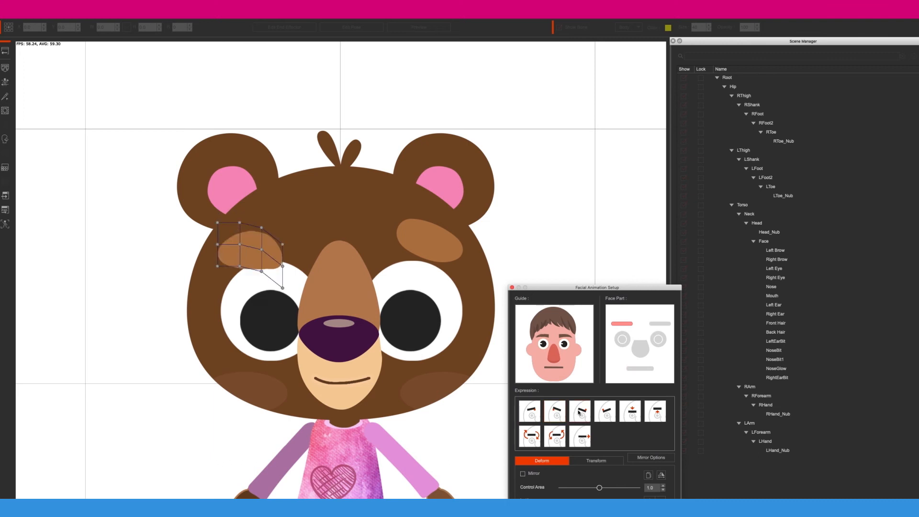
click(605, 410)
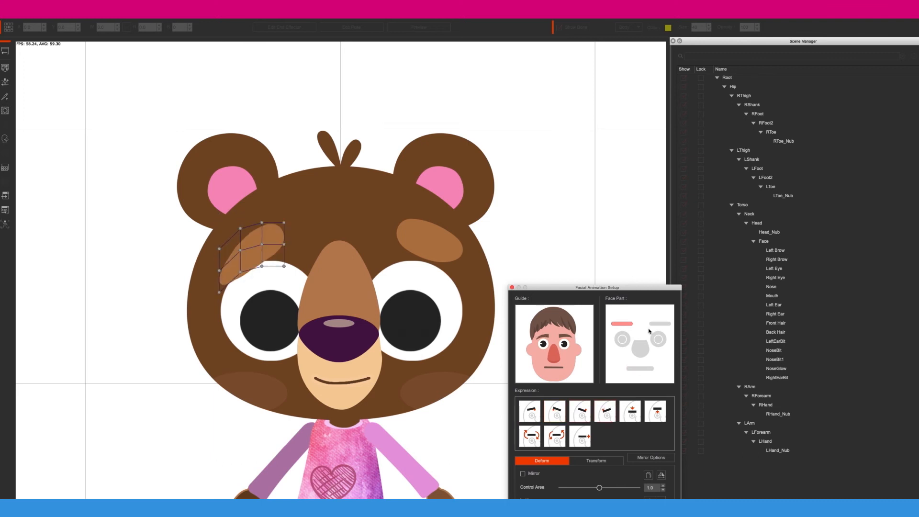
Step: Check how the left eyebrow deforms across its tilt, lowering and raising expressions
click(660, 324)
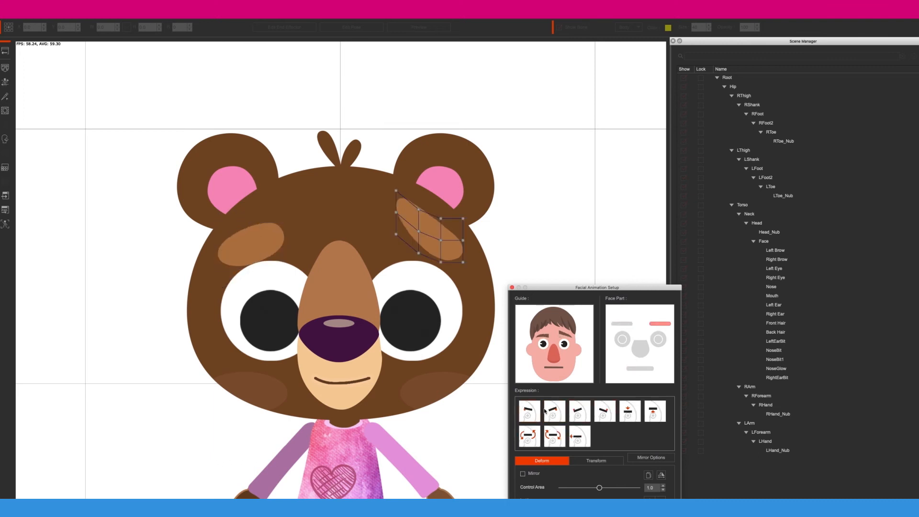
click(578, 410)
click(579, 411)
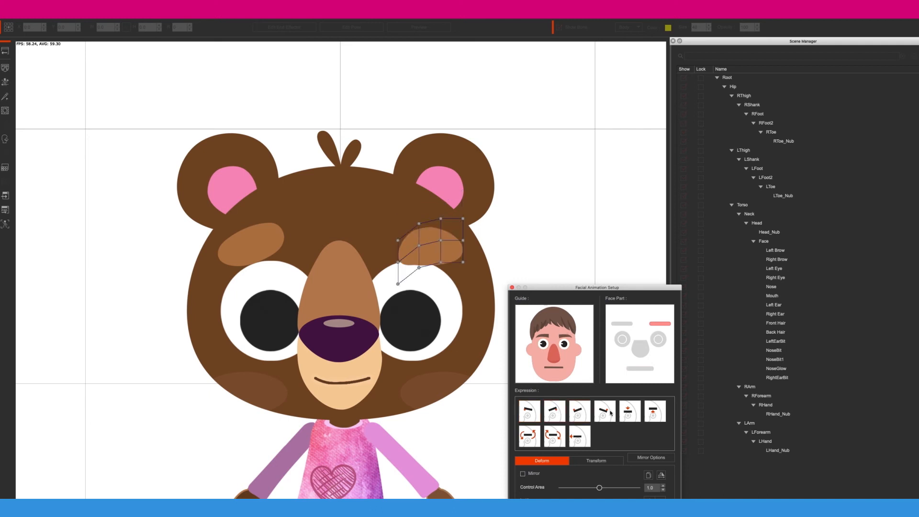
click(608, 413)
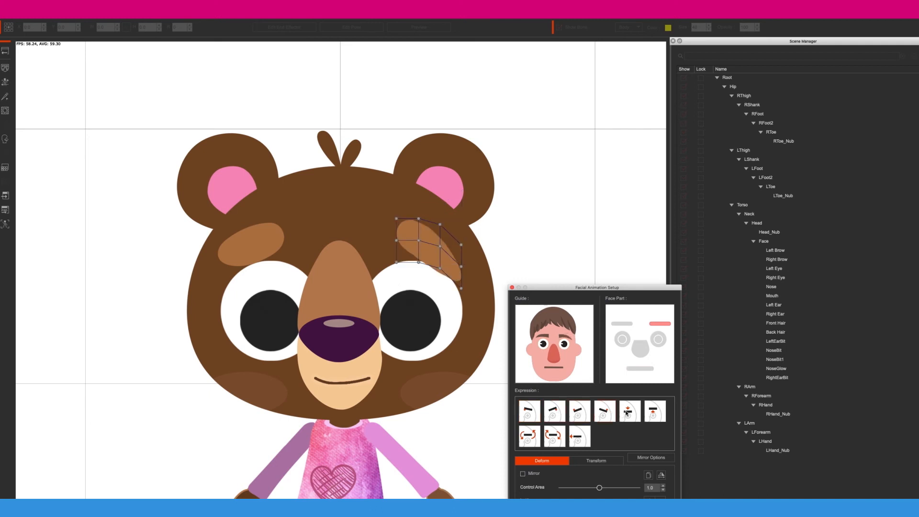
click(628, 413)
Step: Check how the mouth deforms in its first row of lip expressions, comparing the two smirks, including Lips Smirk Left
click(644, 371)
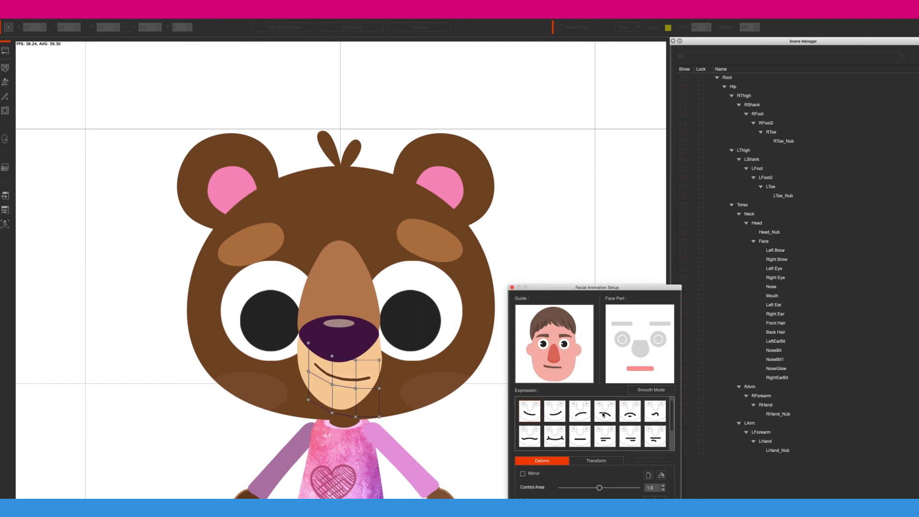
click(562, 420)
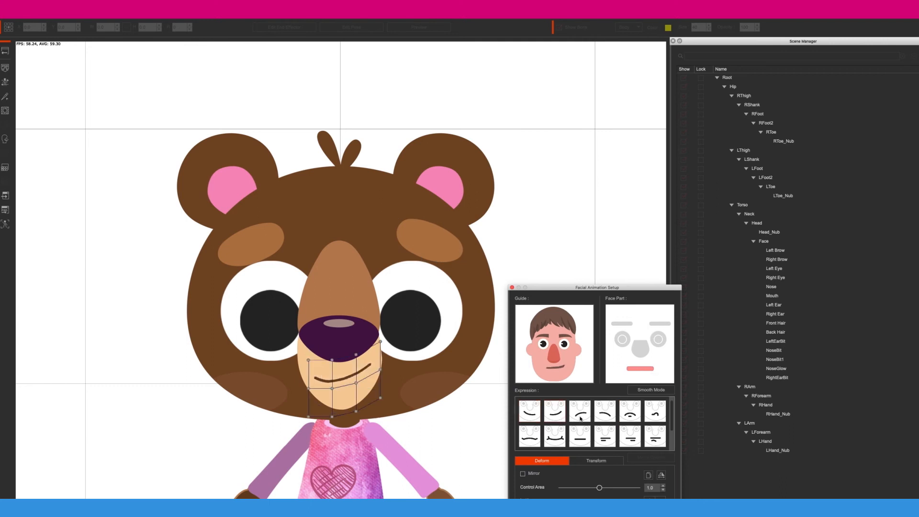
click(581, 419)
click(603, 416)
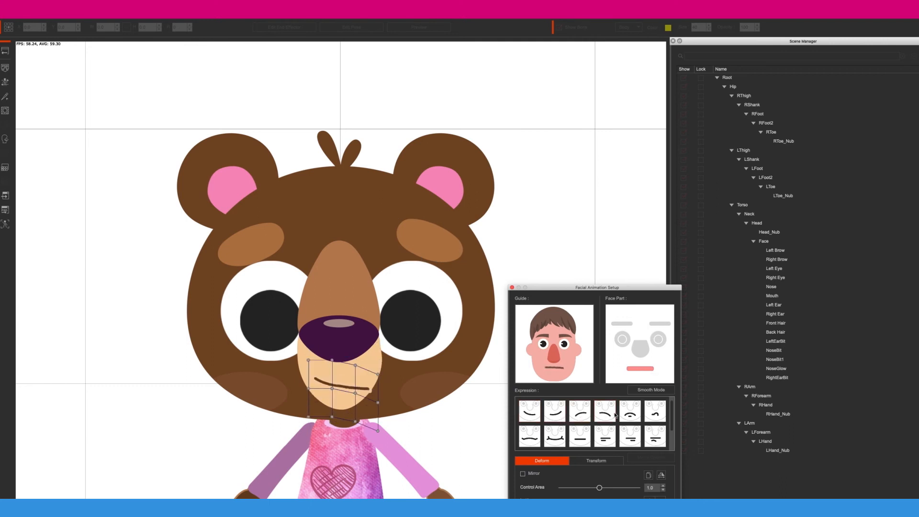
click(650, 417)
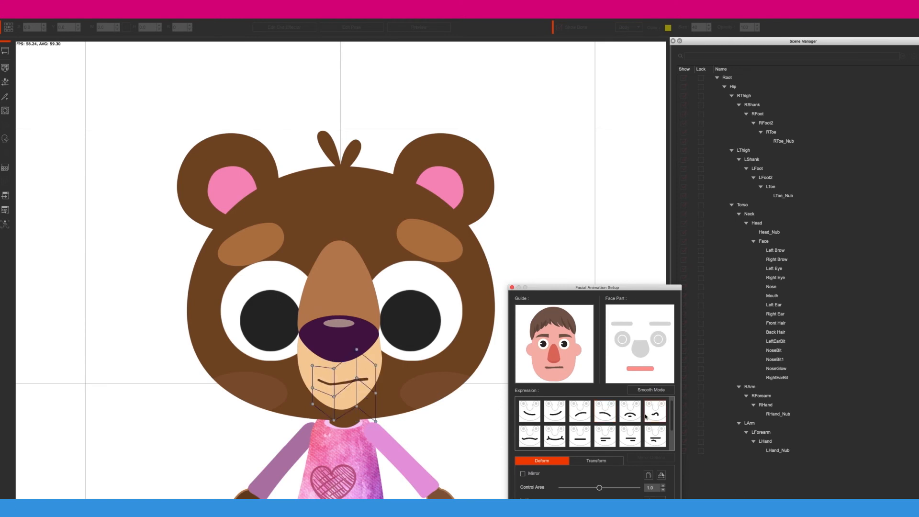
click(536, 413)
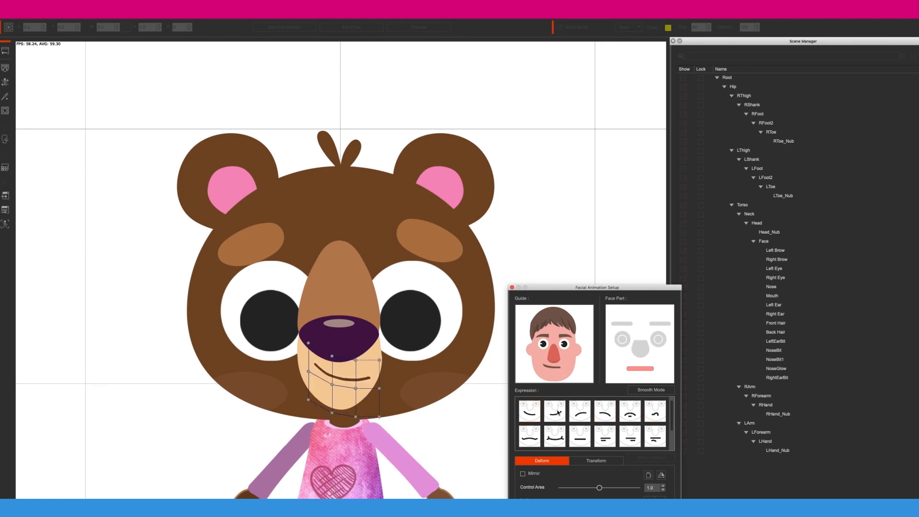
click(559, 413)
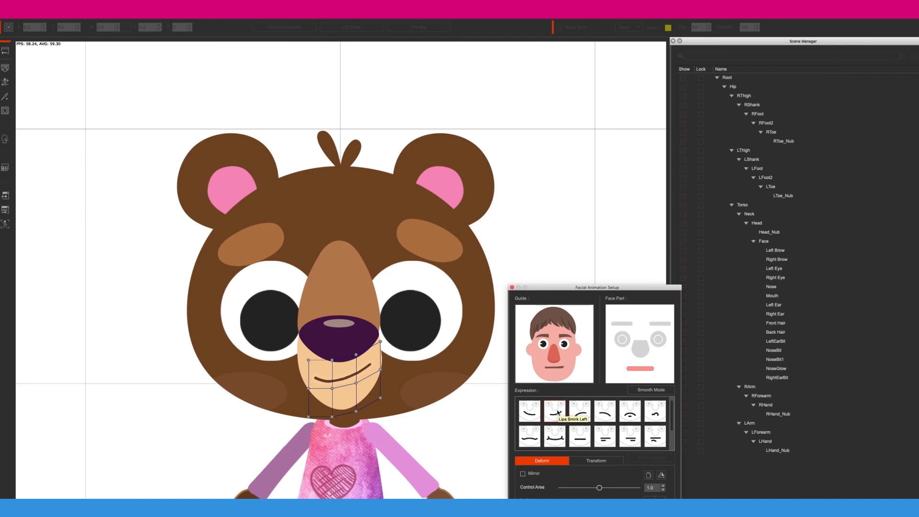
Step: Close Facial Animation Setup, return to the stage, and test the bear's eye movement with the Face Key Editor
click(512, 288)
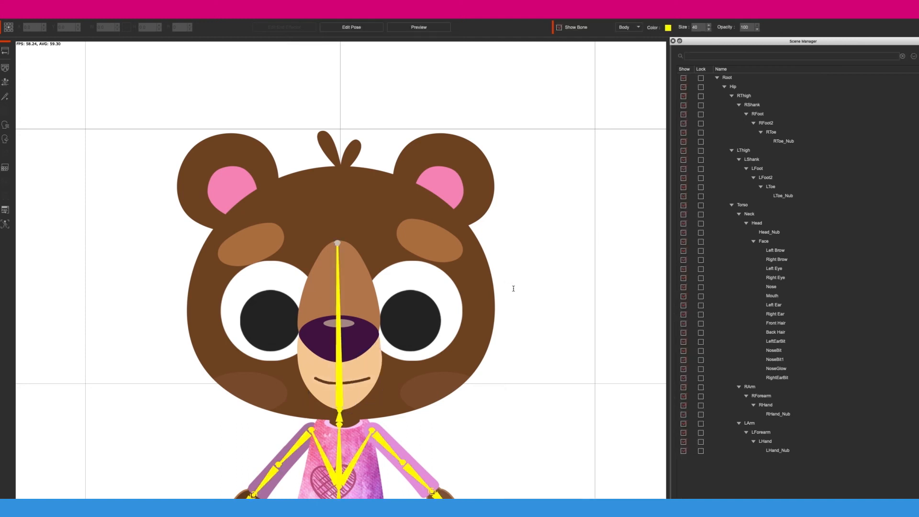
click(4, 54)
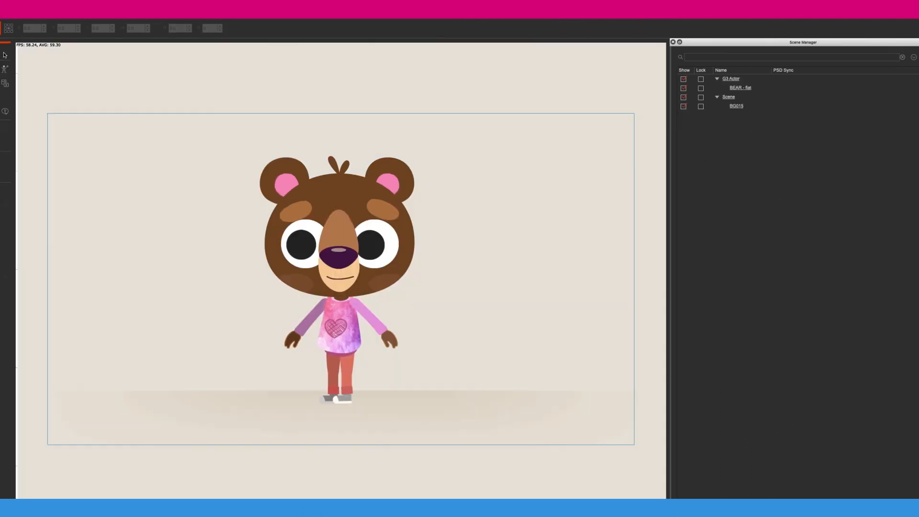
click(367, 245)
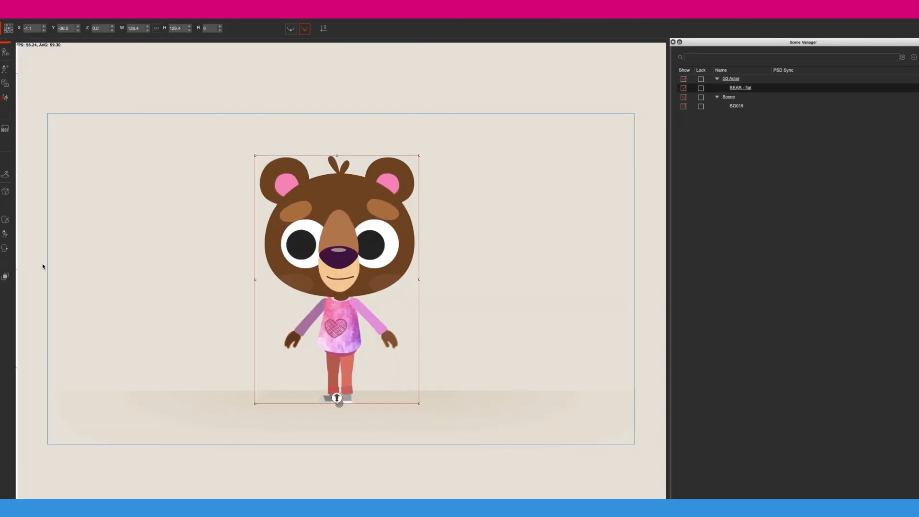
click(5, 248)
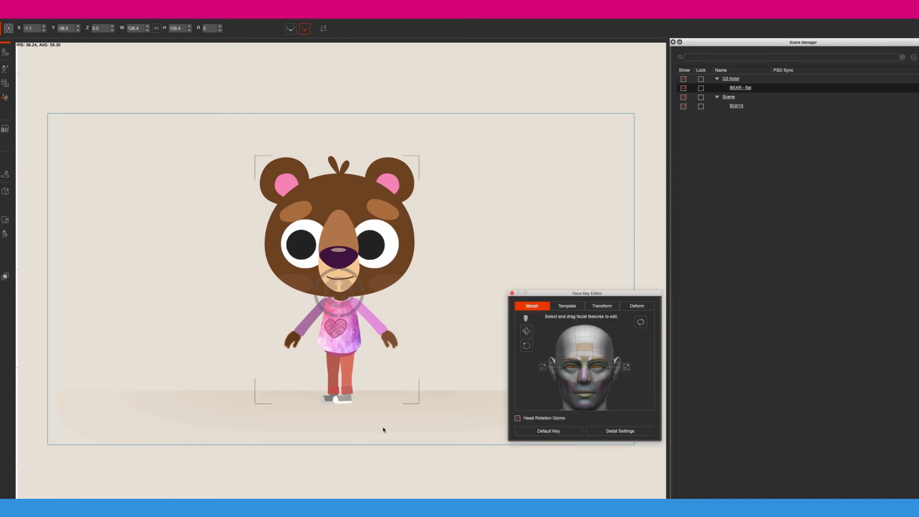
mouse_move(529, 395)
mouse_down()
mouse_move(482, 395)
mouse_move(585, 398)
mouse_move(544, 397)
mouse_move(543, 358)
mouse_move(538, 415)
mouse_move(541, 396)
mouse_up()
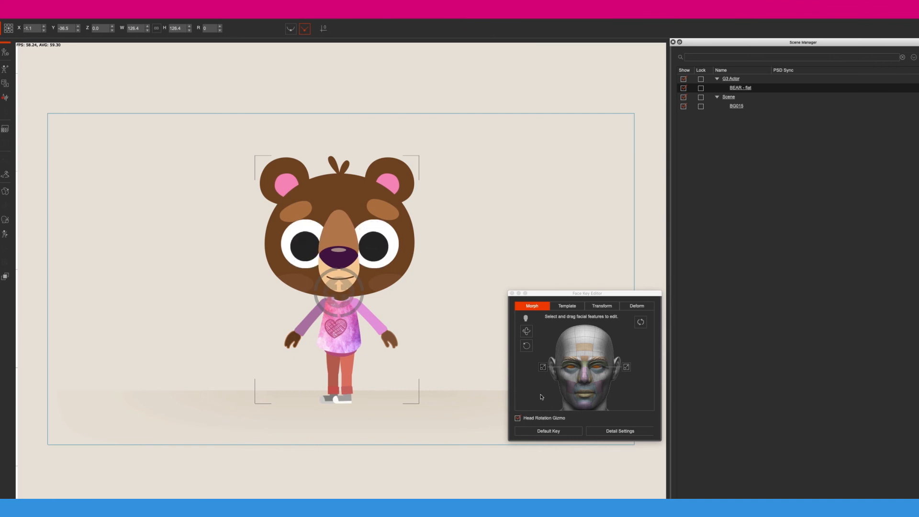
click(512, 294)
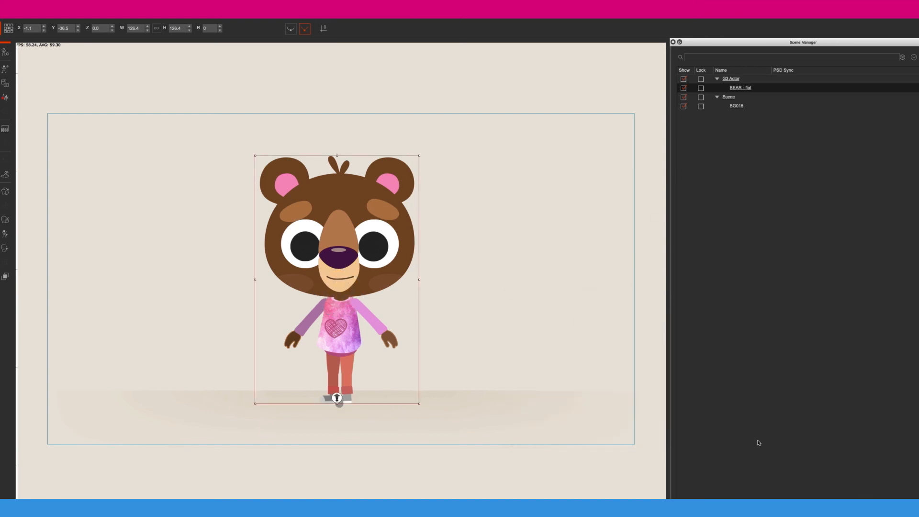
Step: Apply the Happy2_L04 performance from the FantasyStanley 05_Conversation2 animation templates to the bear
click(699, 506)
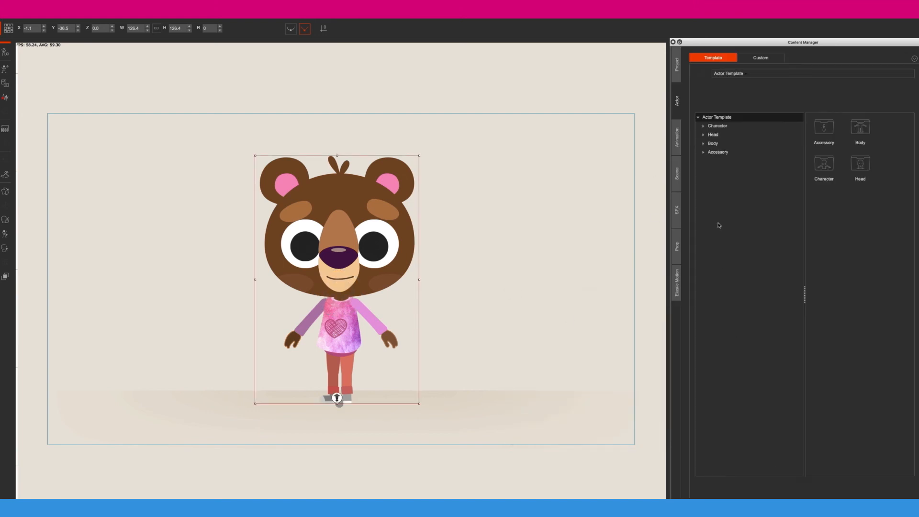
click(676, 145)
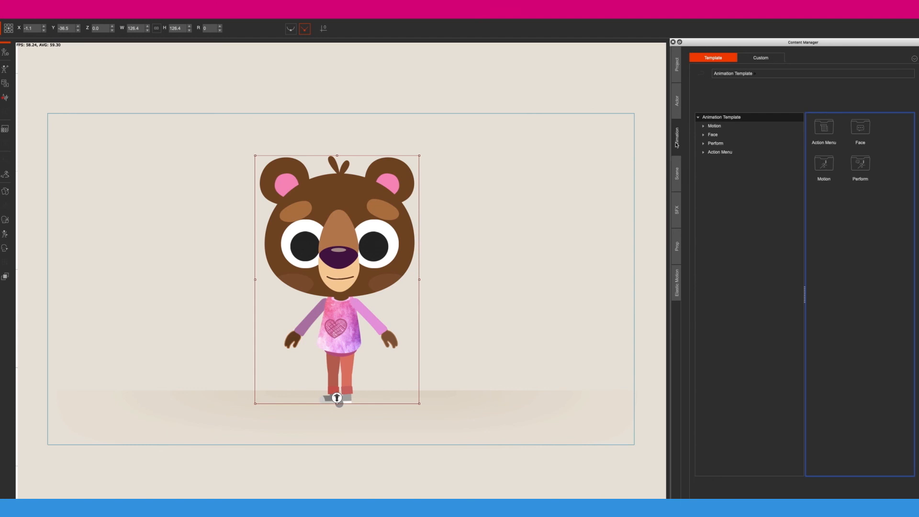
click(706, 146)
click(705, 146)
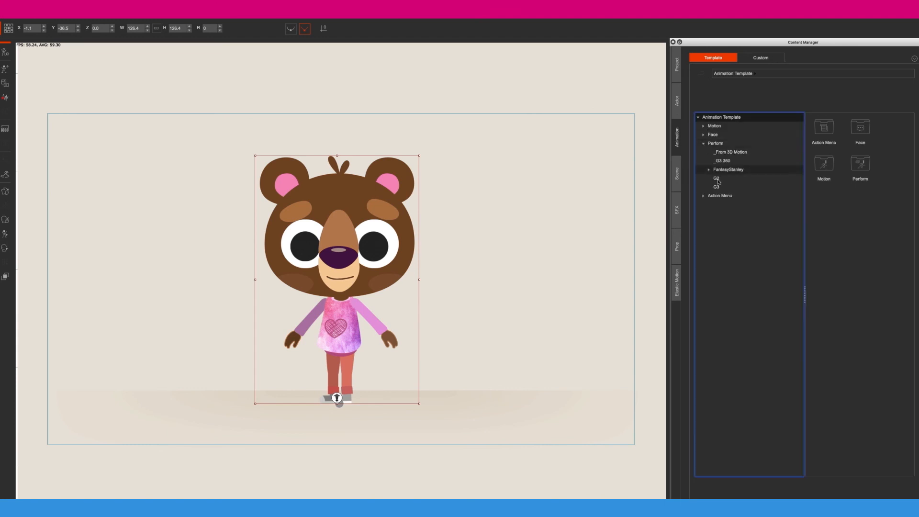
click(710, 170)
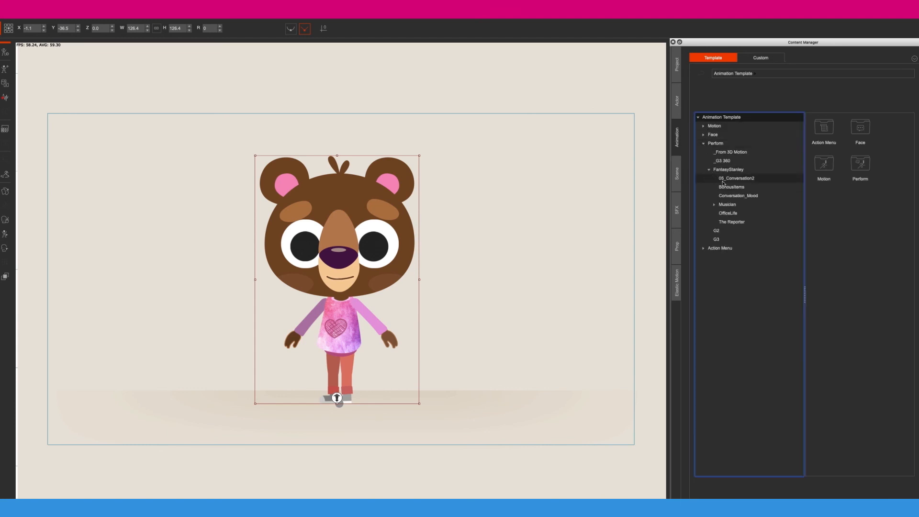
click(731, 180)
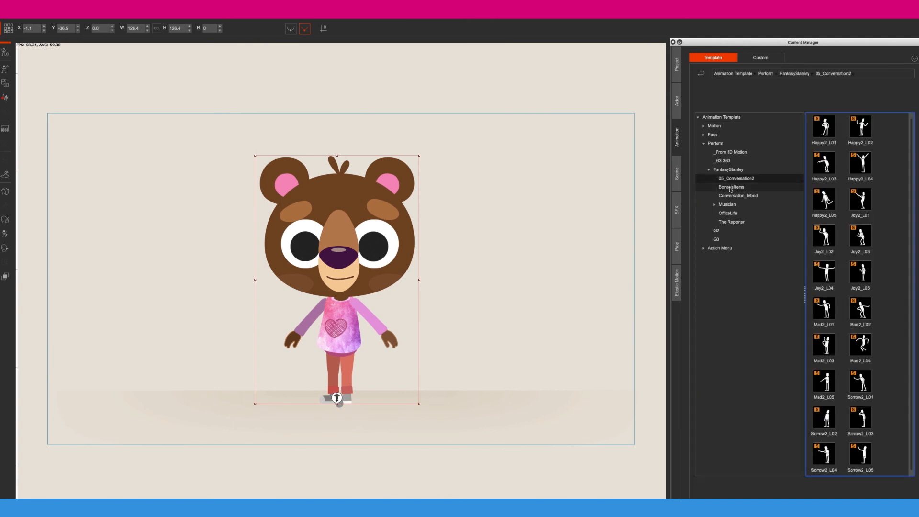
drag(861, 164, 357, 252)
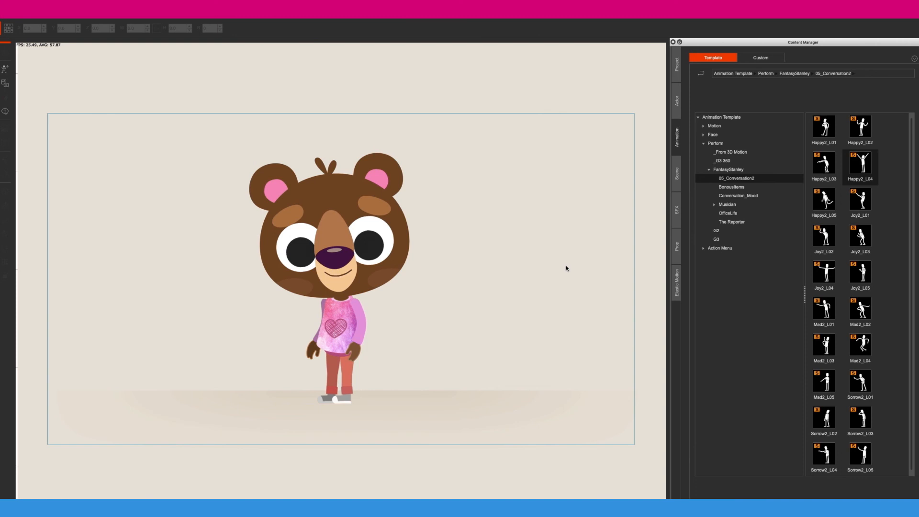
Step: Move one of the bear's layers to the top of its layer order in the composer, and play the animation on stage
click(349, 218)
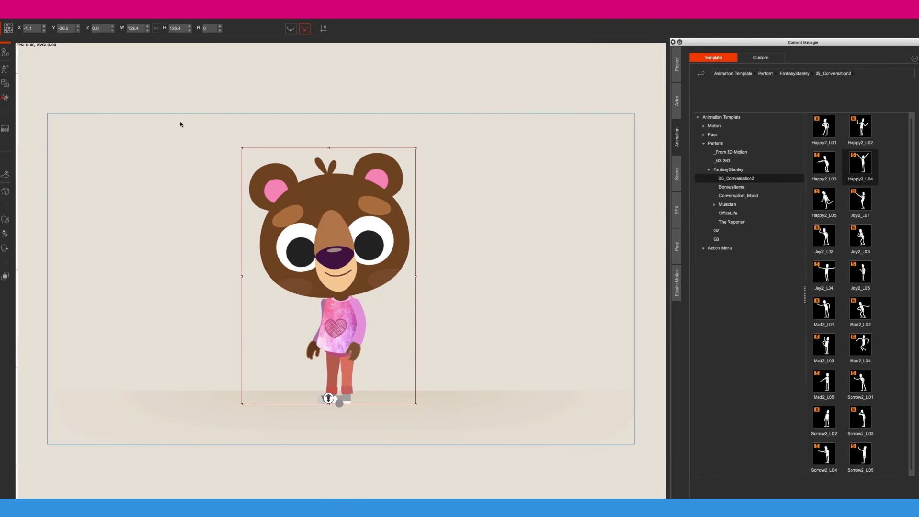
click(5, 53)
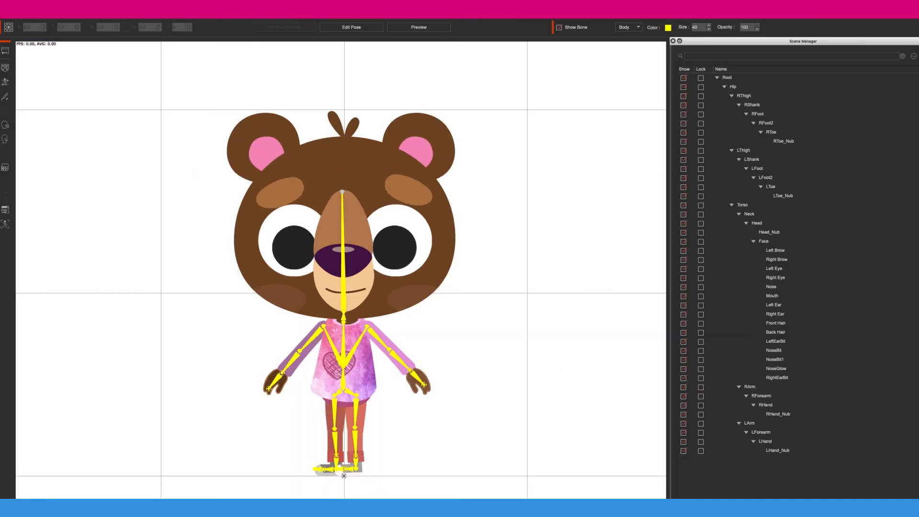
click(798, 498)
click(695, 238)
drag(695, 274, 699, 81)
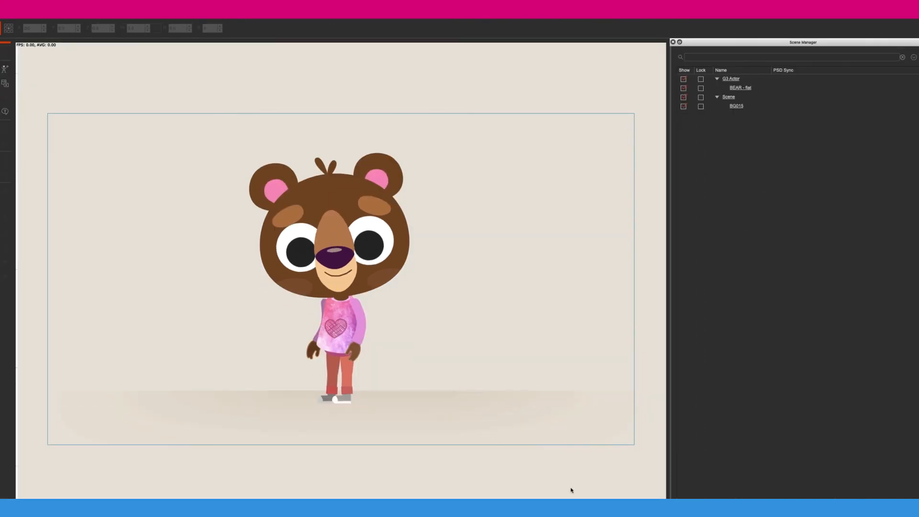
key(F4)
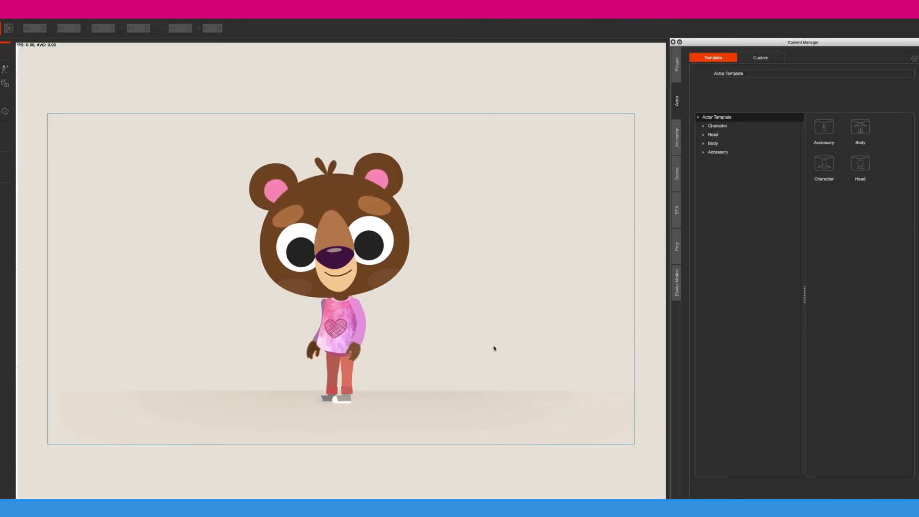
key(space)
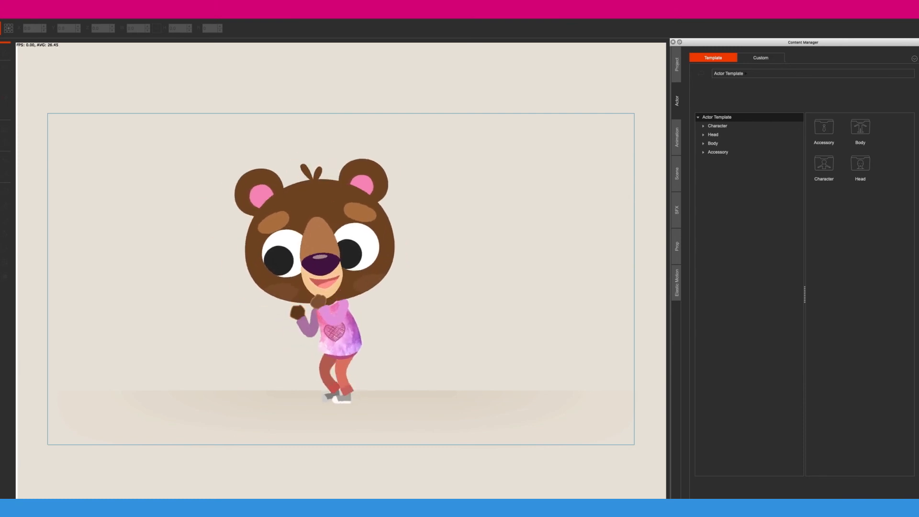